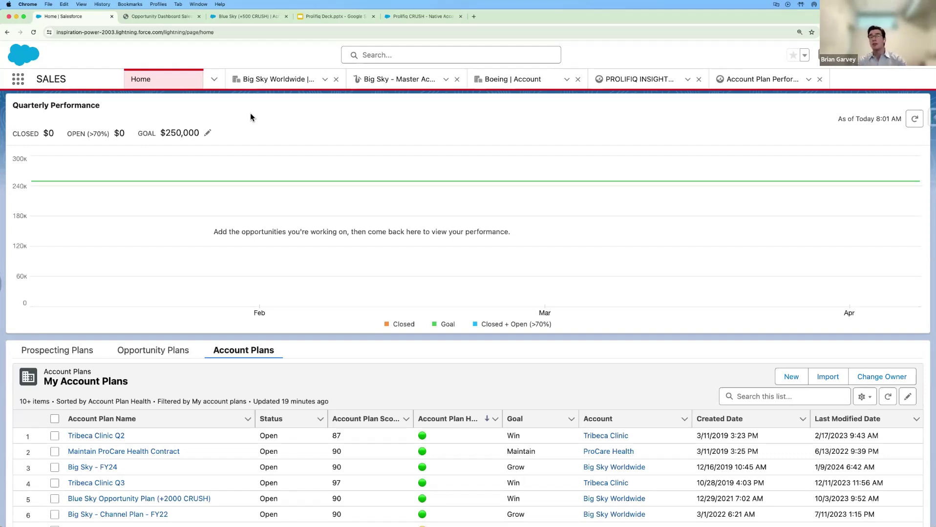
Step: Open the Account Plans list and switch it to the Strategic Accounts list view
click(214, 81)
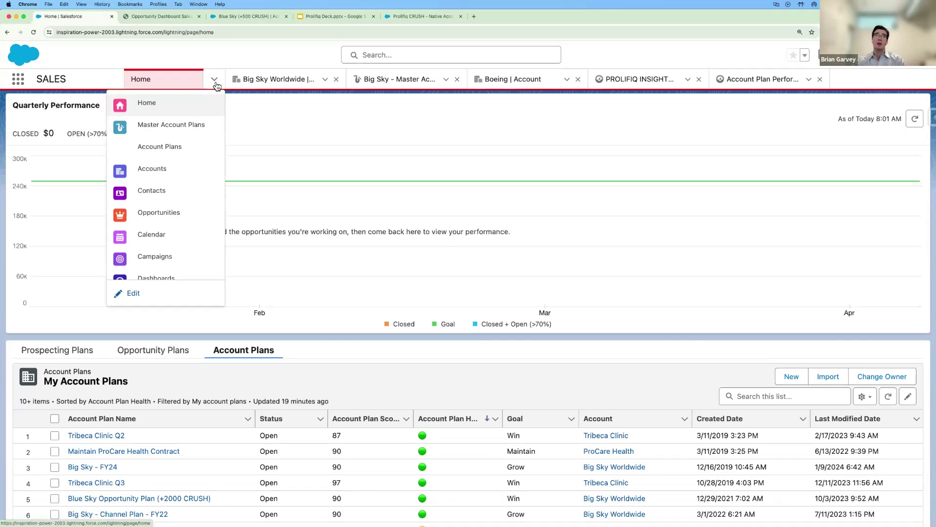
click(190, 147)
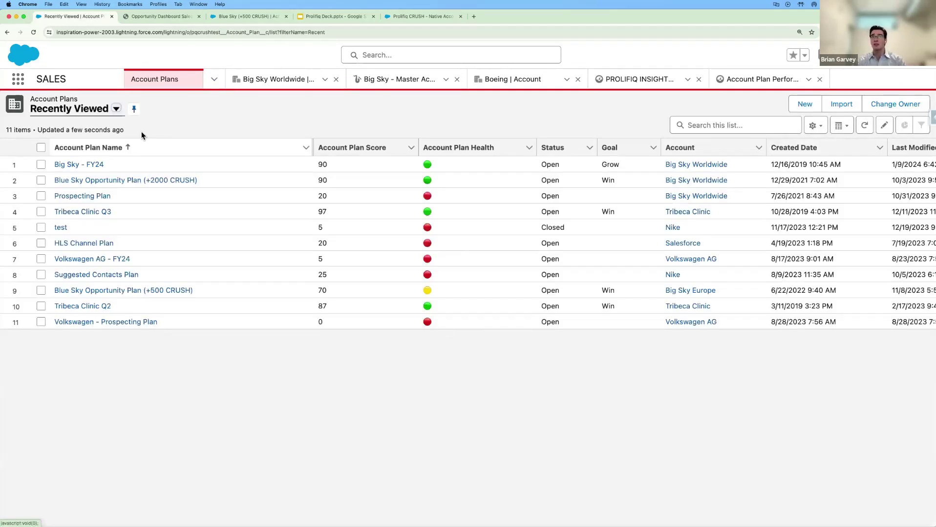
click(116, 109)
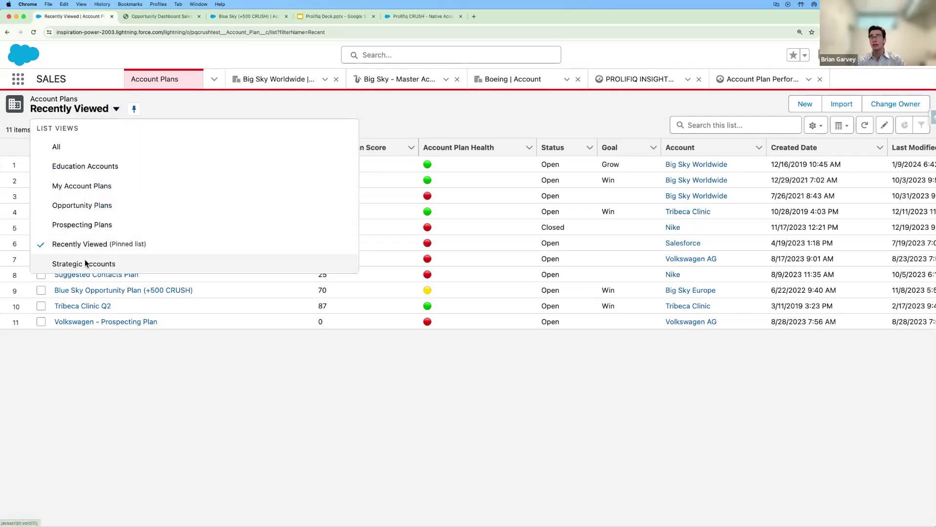
click(85, 264)
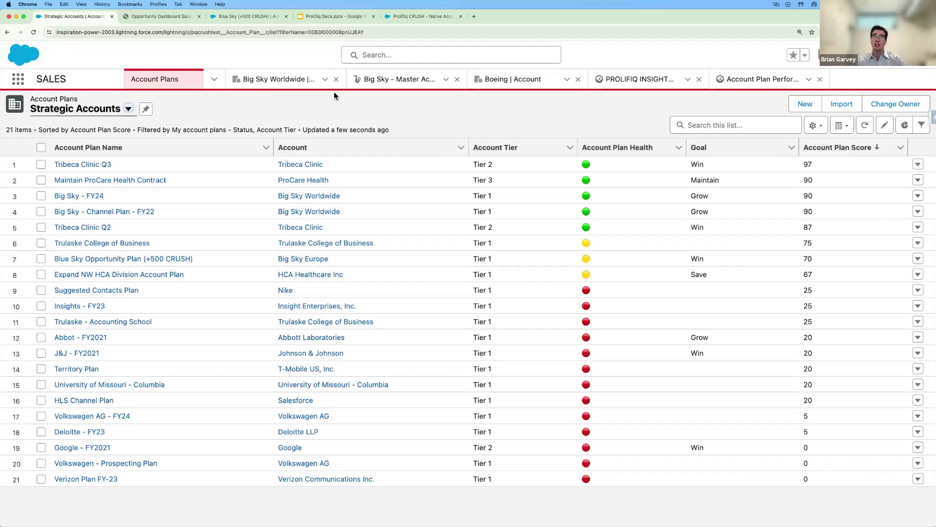
Step: Open the Big Sky Worldwide account and review its related account plans and master account plans
click(286, 83)
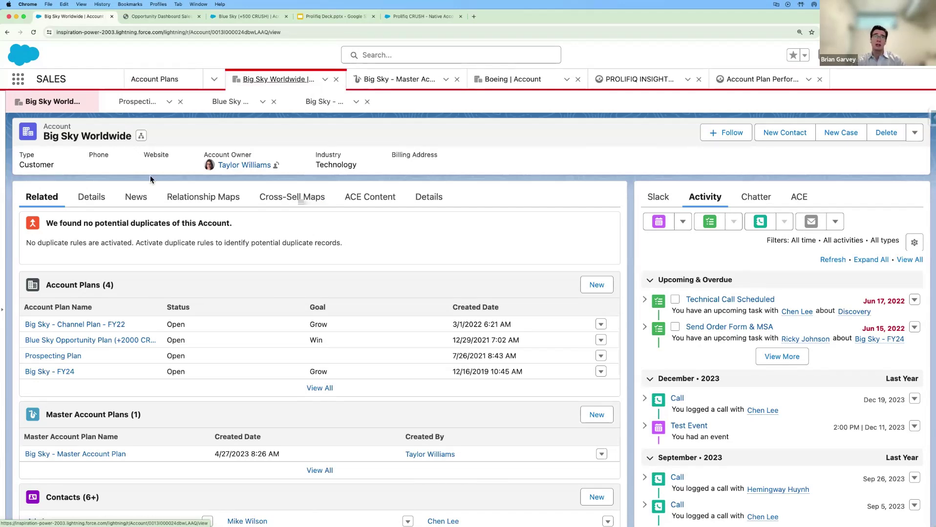
scroll(169, 247, down, 1)
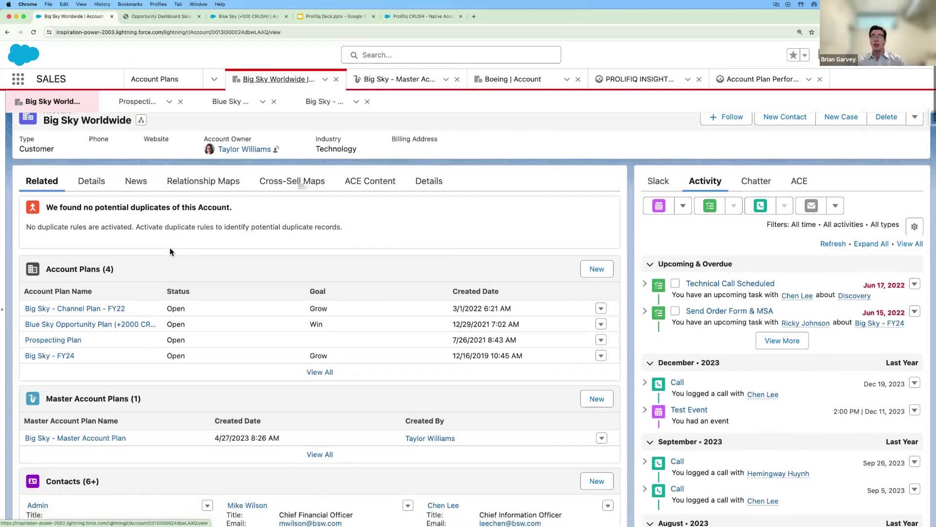
scroll(169, 247, up, 1)
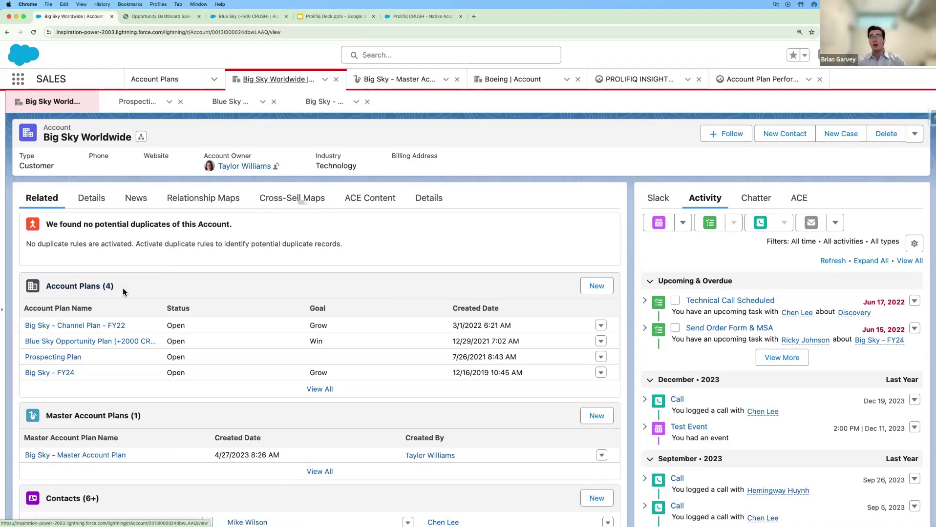
Step: View the plan types offered for a new Big Sky Worldwide account plan and close the form without creating one
click(596, 283)
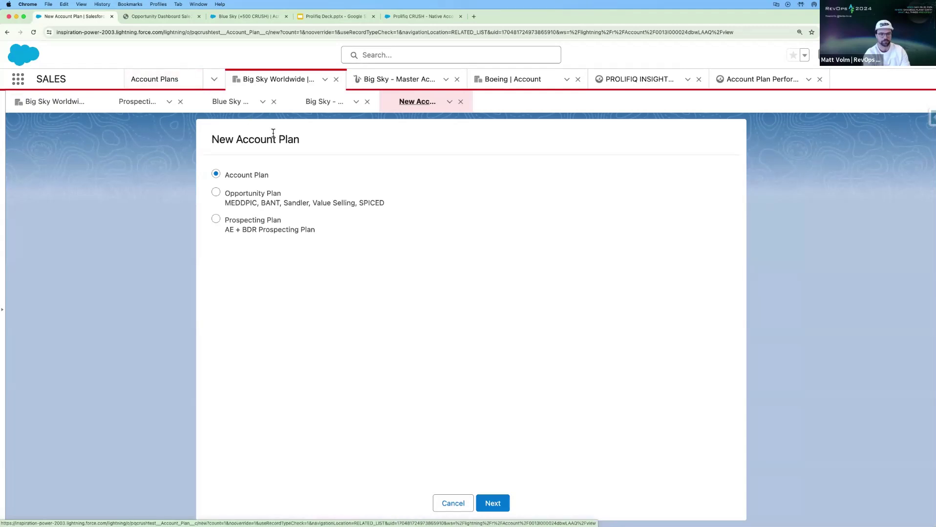
click(460, 101)
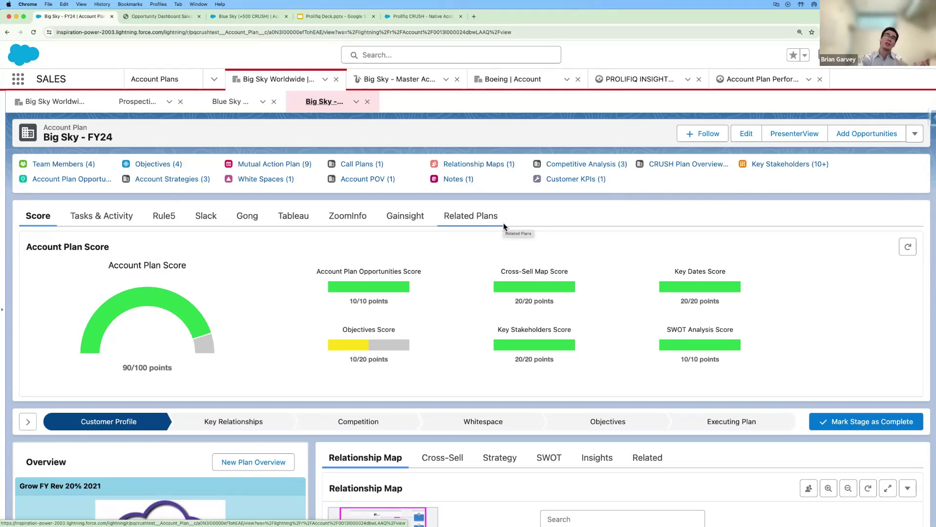
Step: Review the related-list links and the account plan score breakdown of the Big Sky - FY24 plan
scroll(79, 173, down, 1)
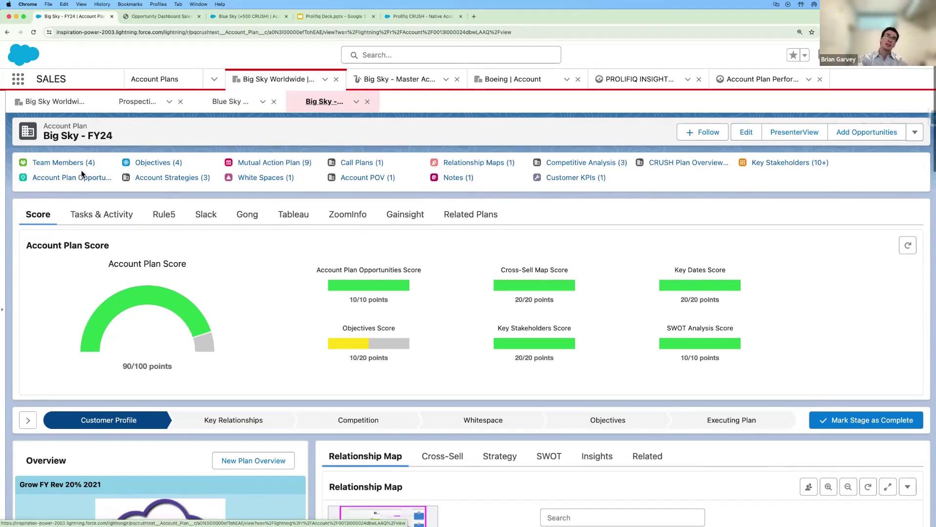
scroll(85, 168, up, 1)
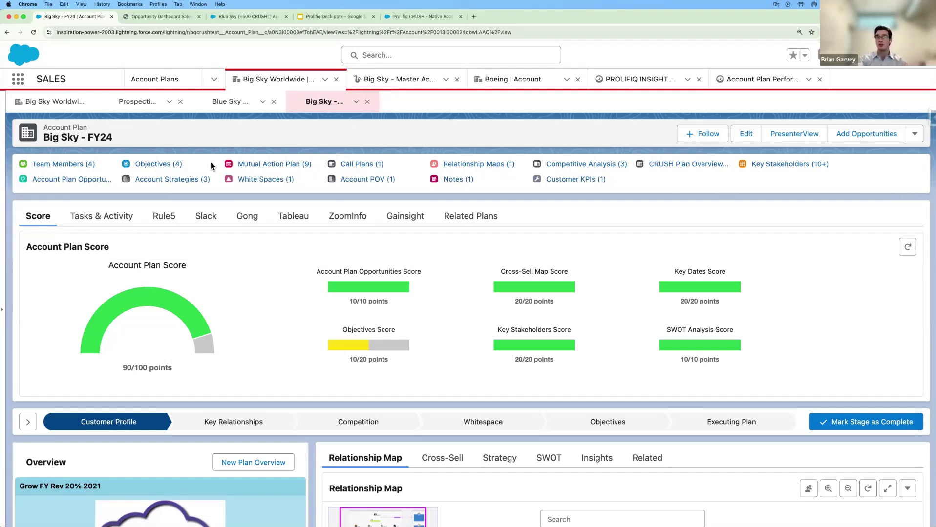
mouse_move(88, 169)
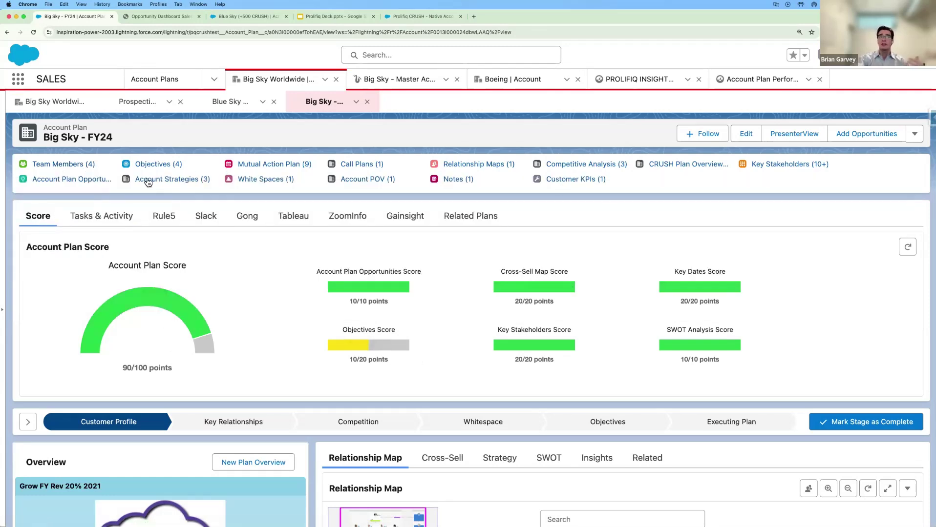
scroll(72, 196, down, 1)
scroll(72, 196, down, 1)
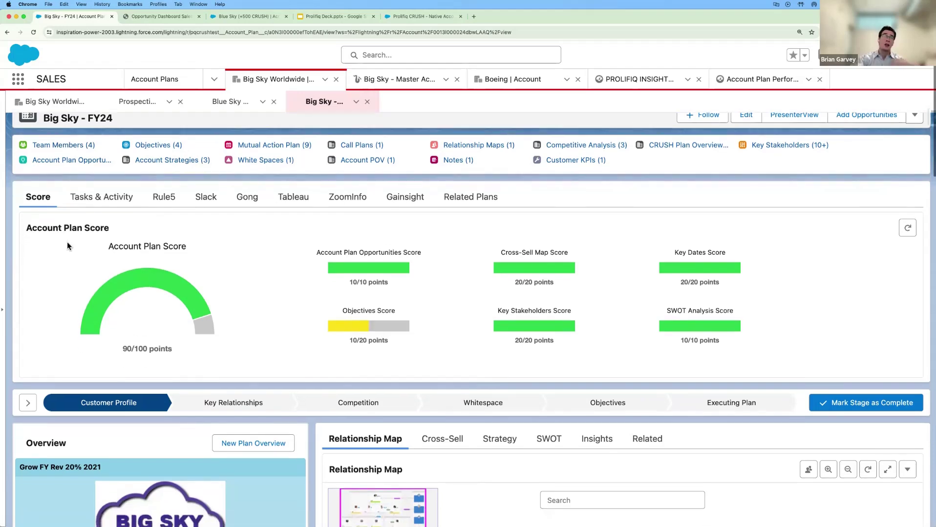
scroll(131, 243, down, 2)
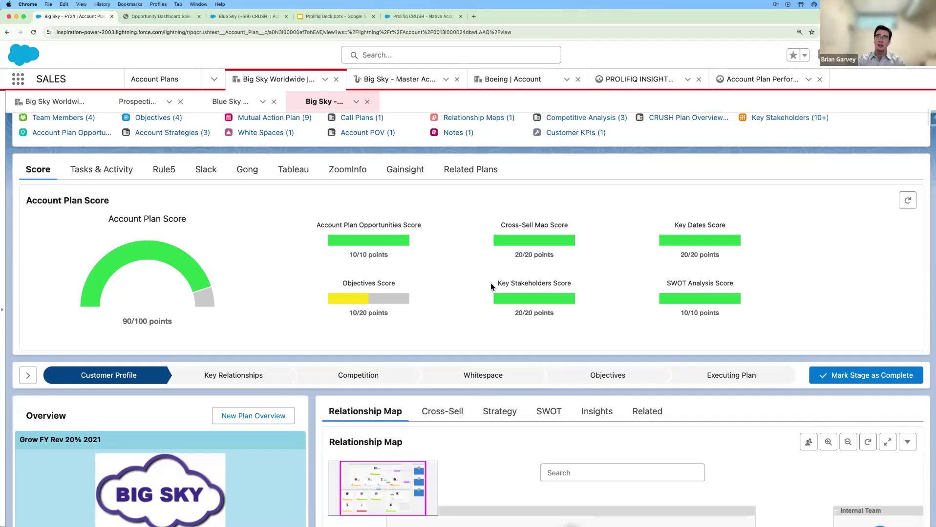
Step: Examine the Big Sky - FY24 plan's overview, its Updates & Next Steps notes and its relationship map
scroll(580, 298, down, 2)
scroll(580, 297, down, 5)
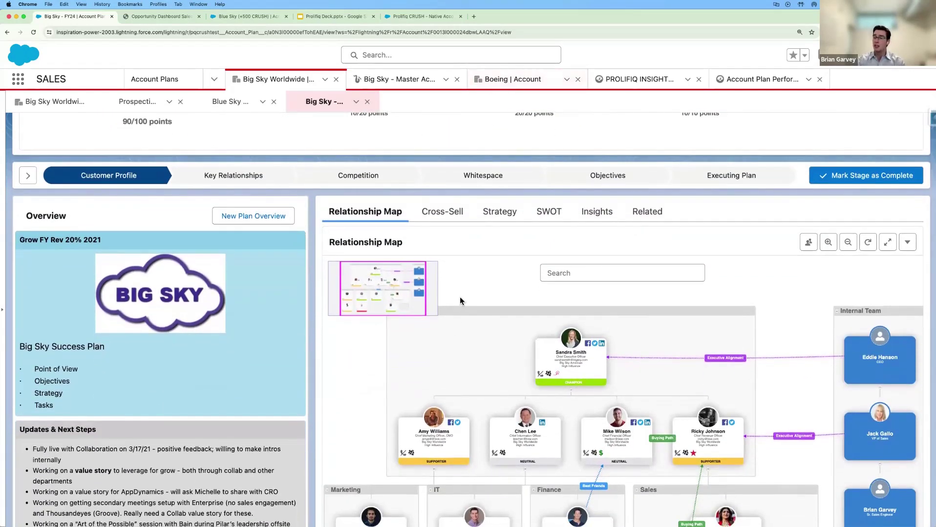
scroll(465, 298, up, 1)
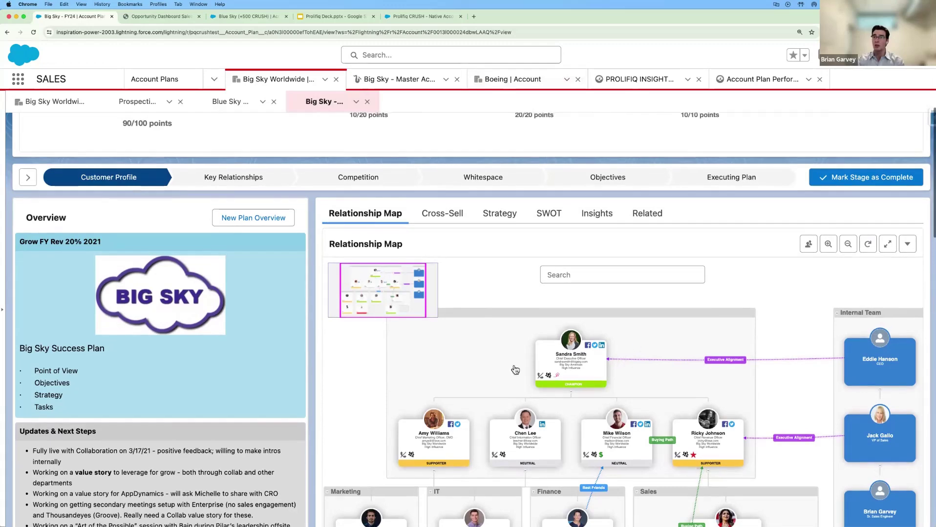
scroll(581, 401, down, 1)
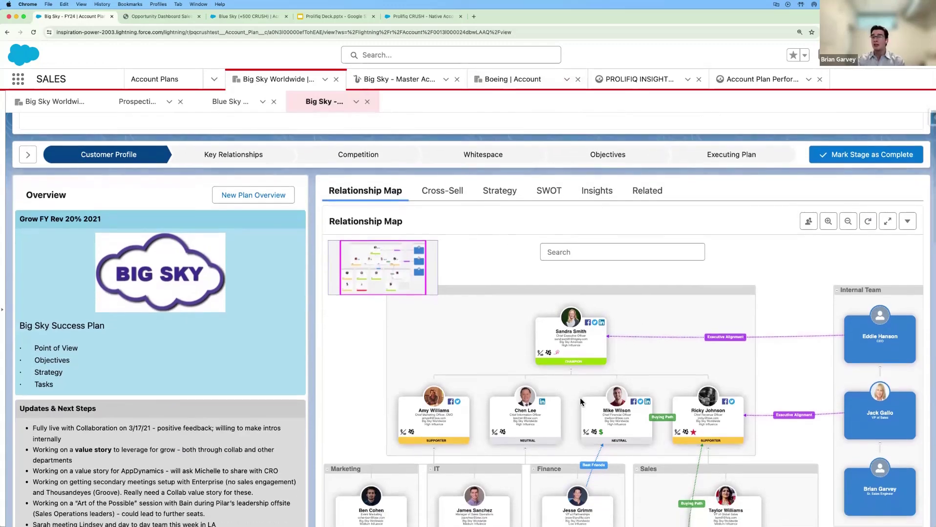
scroll(579, 398, up, 4)
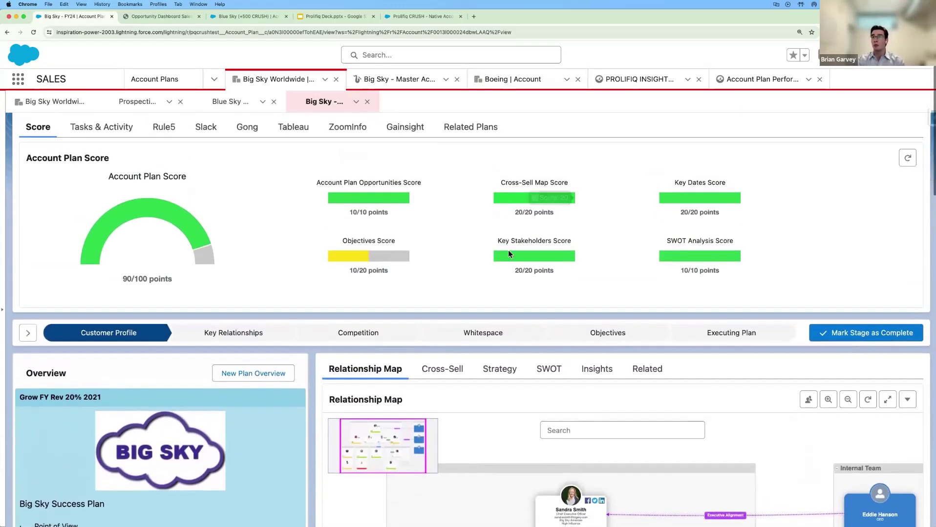
scroll(514, 253, down, 5)
scroll(514, 253, down, 2)
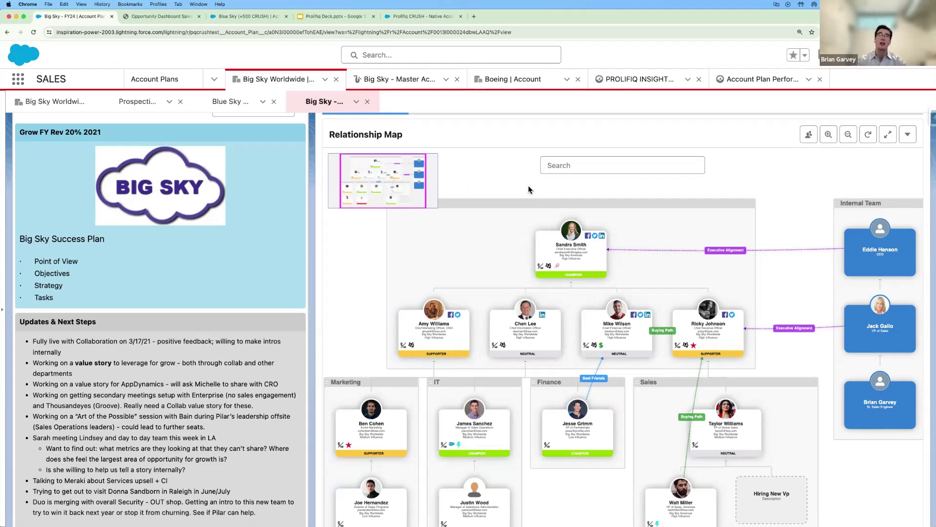
Step: View the plan's embedded ZoomInfo and Gong pages and return to the account plan score
scroll(309, 225, up, 10)
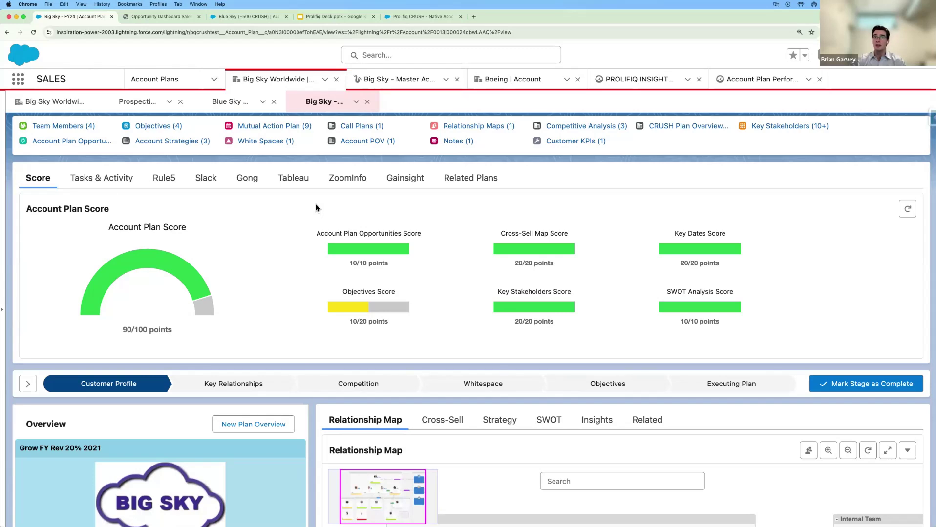
click(350, 180)
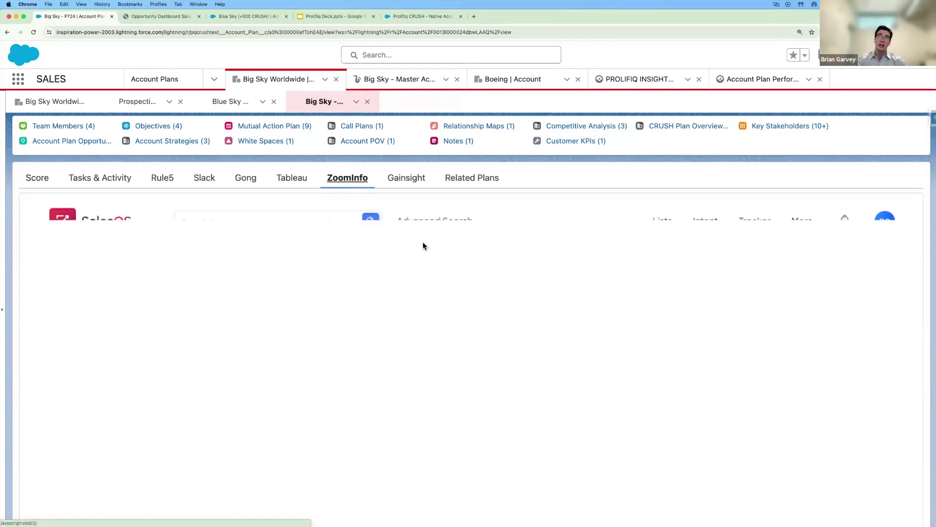
scroll(477, 262, down, 3)
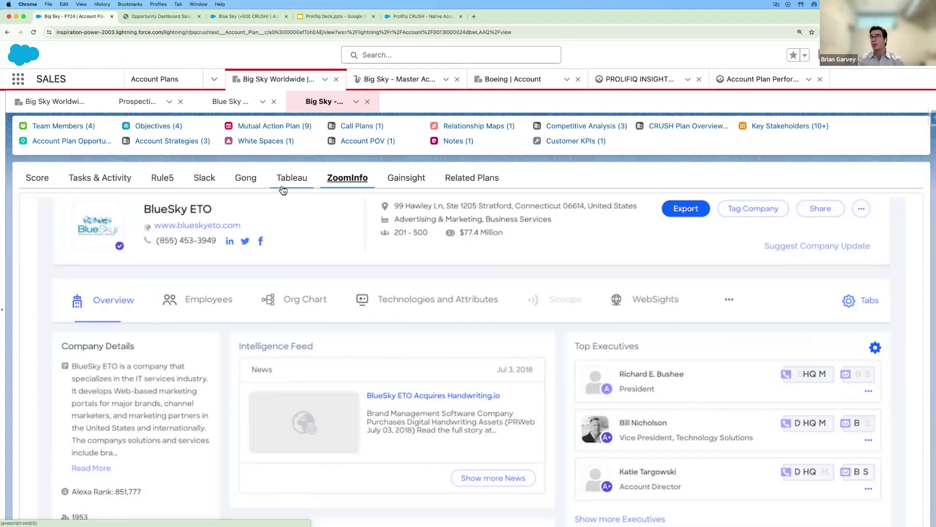
click(246, 184)
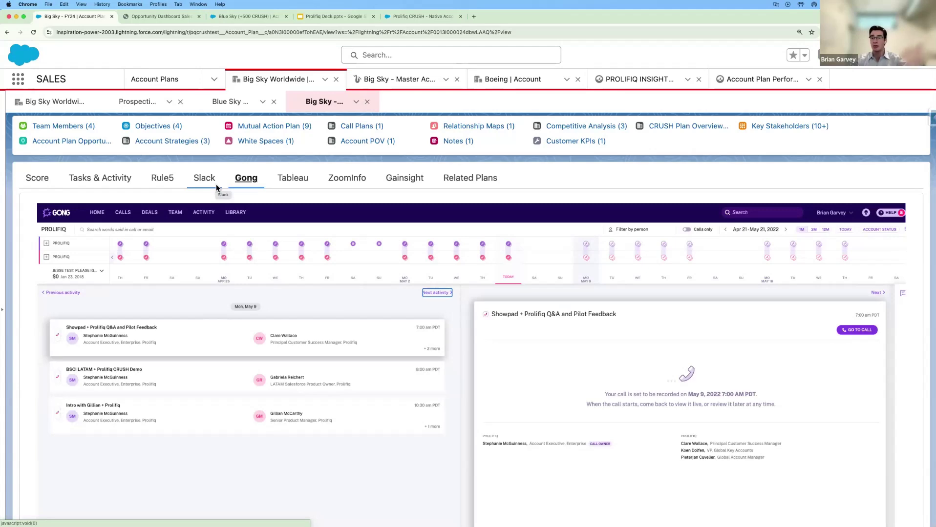
click(39, 180)
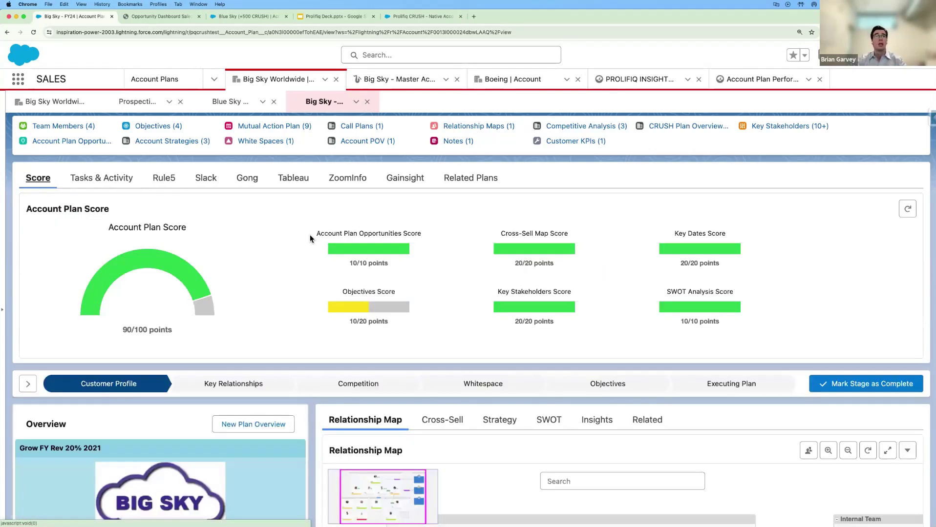
Step: Show the Big Sky - FY24 plan's cross-sell map and return to its relationship map
scroll(311, 237, down, 2)
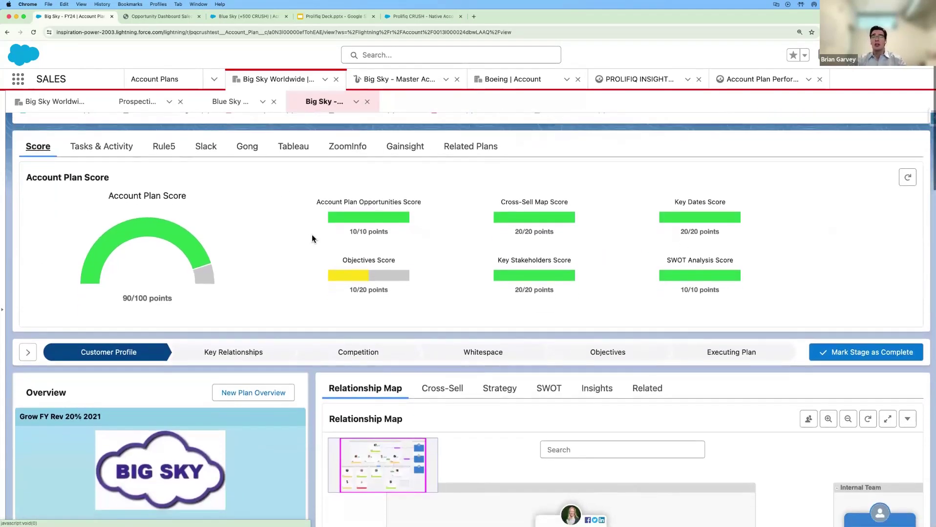
scroll(312, 237, down, 5)
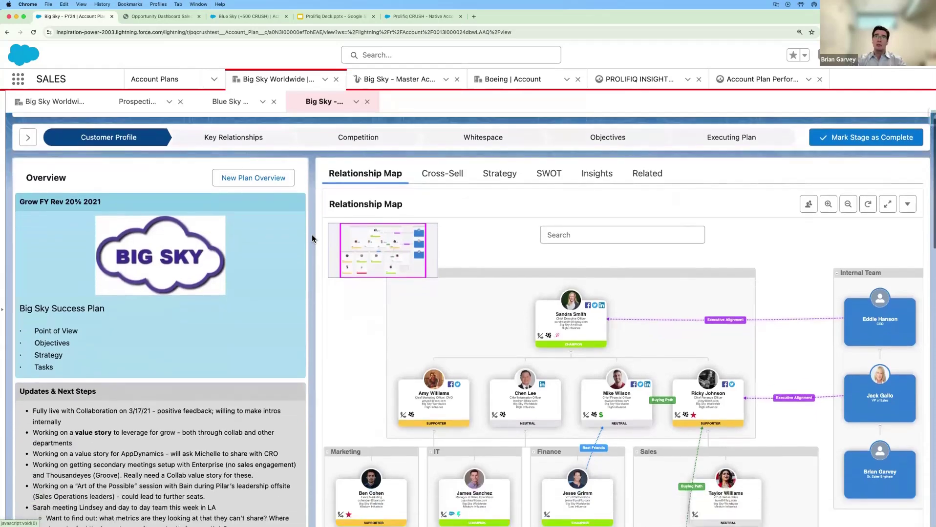
scroll(311, 236, down, 1)
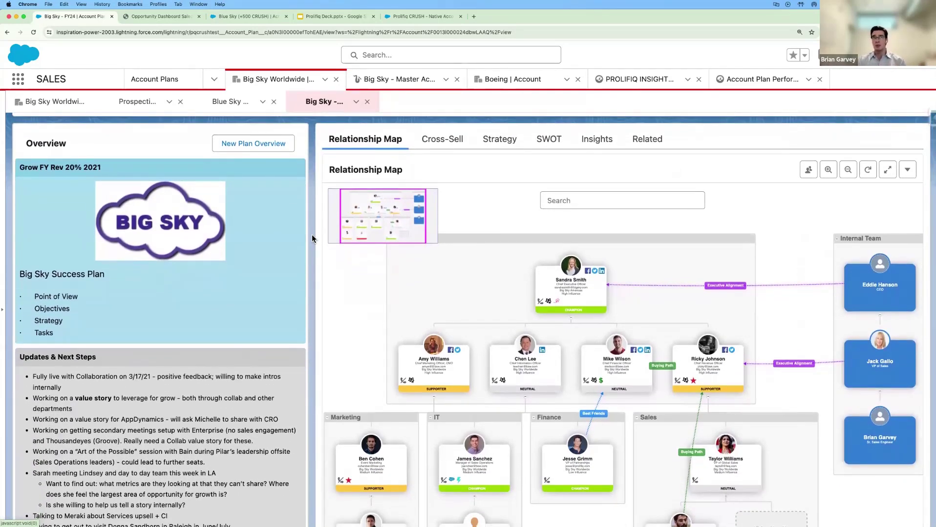
mouse_move(109, 162)
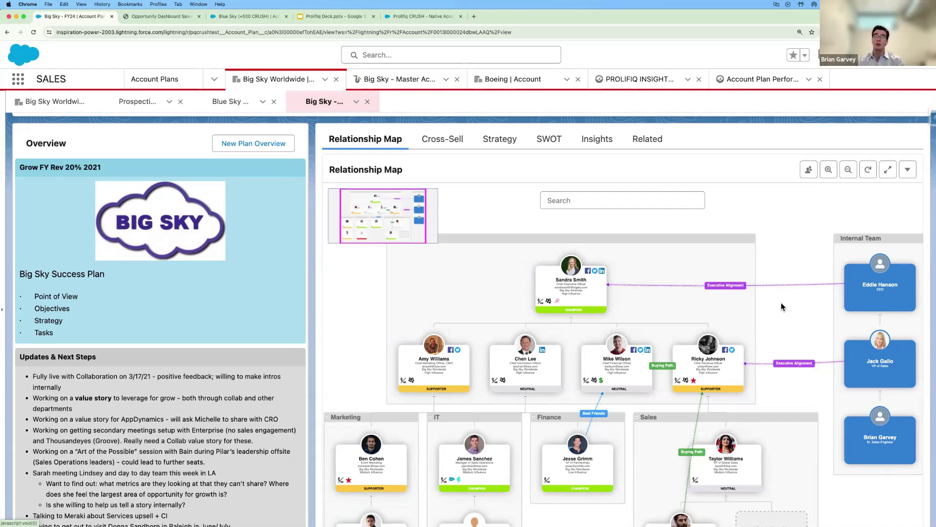
click(452, 146)
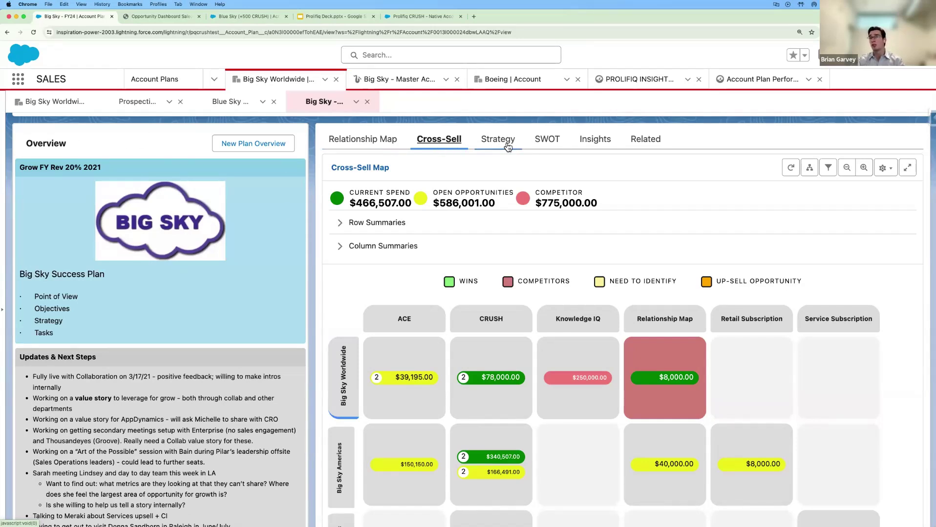
click(376, 141)
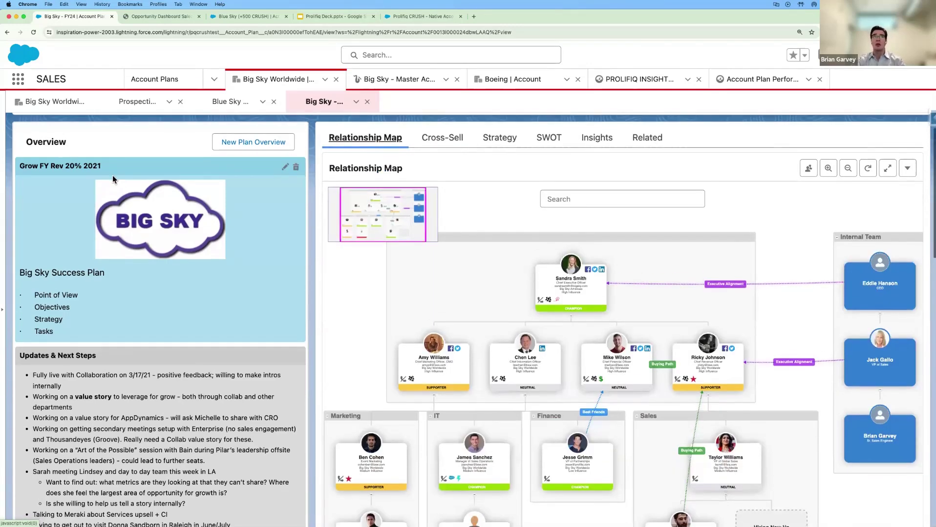
Step: Review the plan's notes, revenue goal and account summary sections along with the influence chart
scroll(113, 179, down, 1)
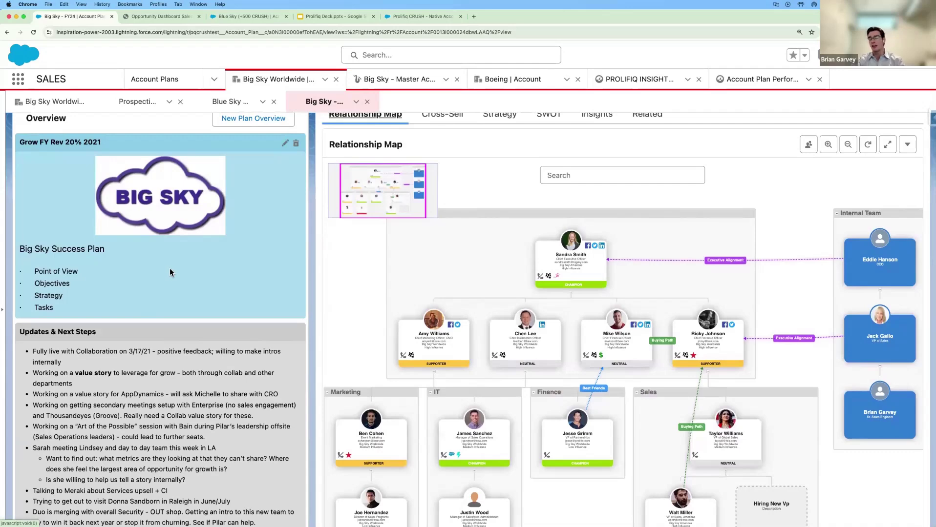
scroll(167, 272, down, 2)
scroll(170, 272, down, 2)
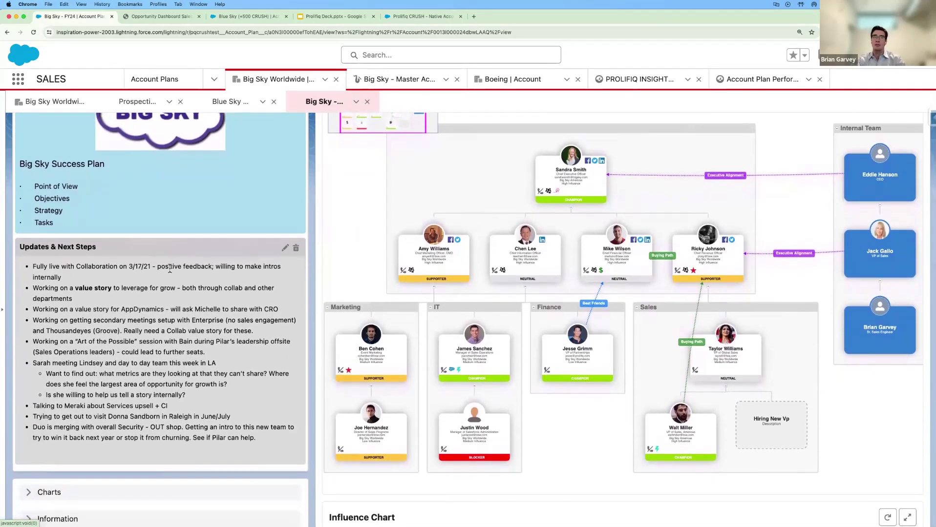
scroll(170, 268, down, 2)
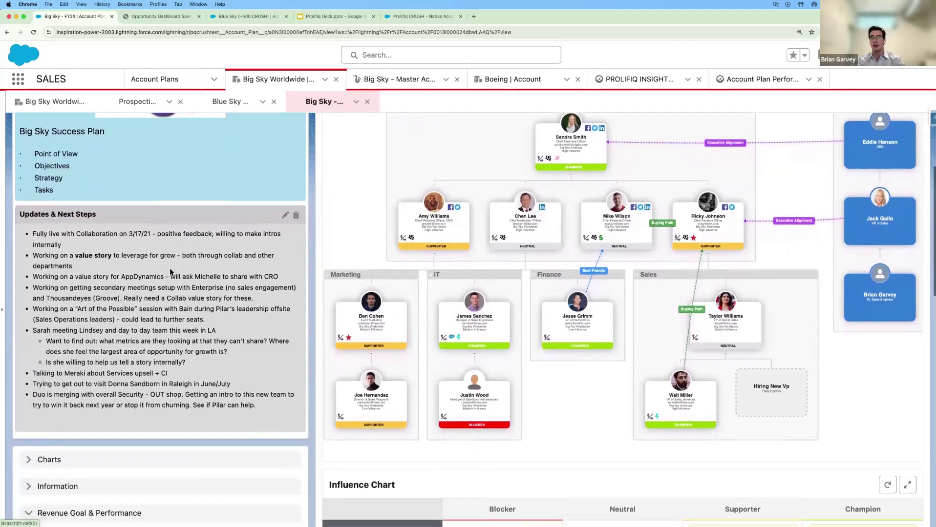
scroll(170, 268, down, 1)
scroll(169, 268, down, 1)
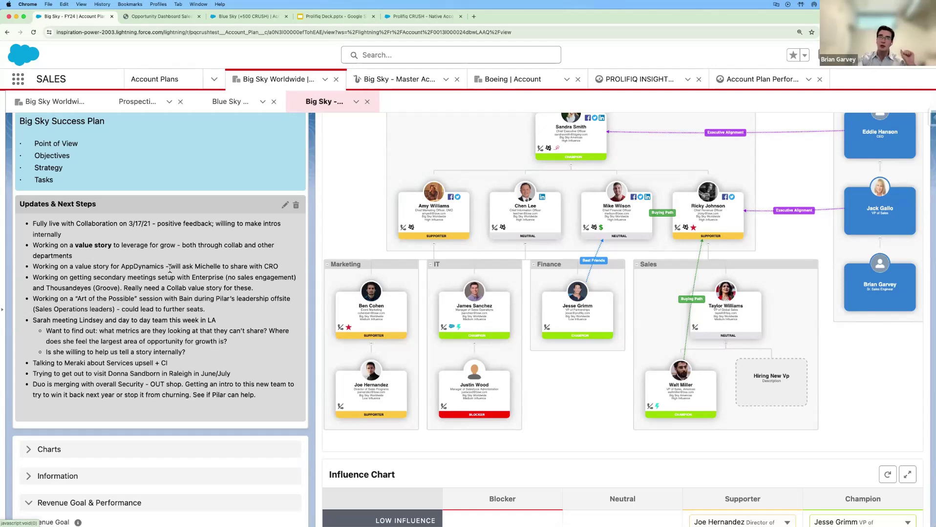
scroll(169, 269, down, 10)
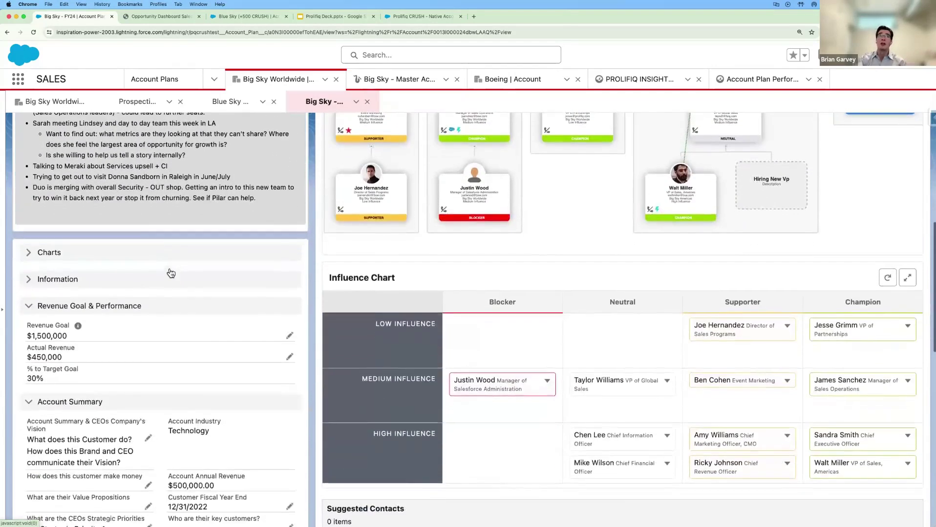
Step: Review the plan's account summary, leadership summary, annual report and financial information sections alongside the map members list
scroll(170, 269, down, 5)
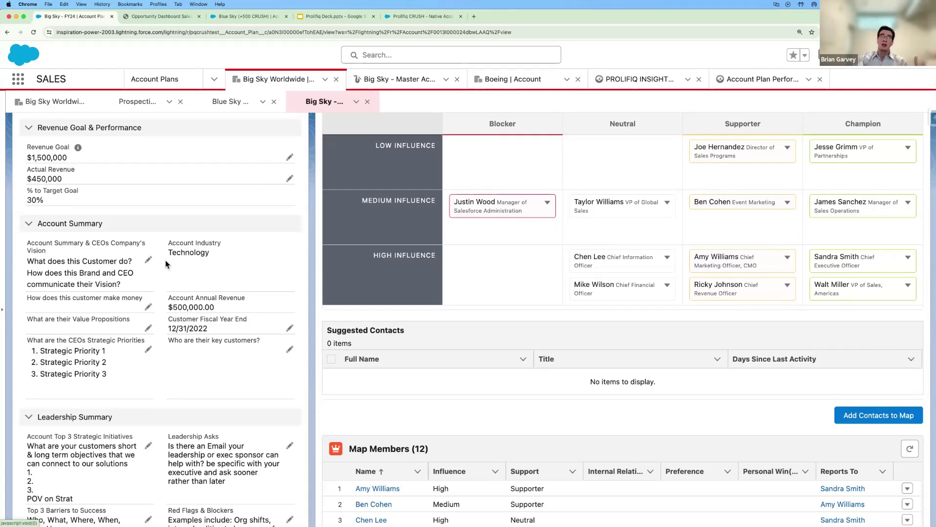
scroll(166, 264, down, 2)
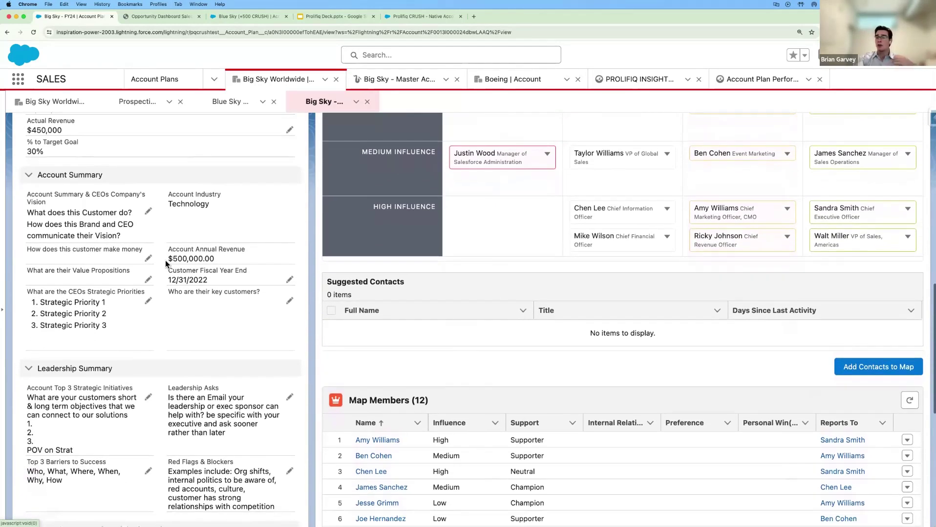
scroll(165, 264, down, 1)
scroll(165, 264, down, 5)
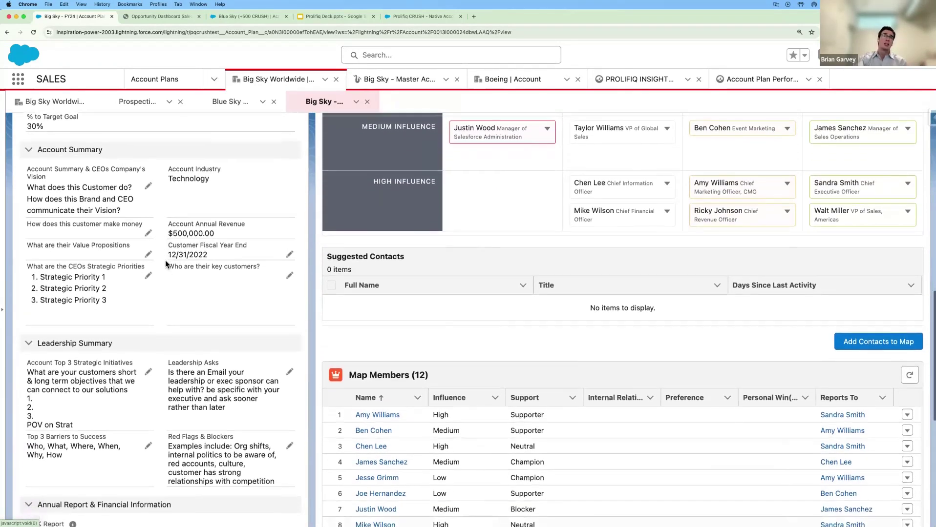
scroll(166, 264, down, 7)
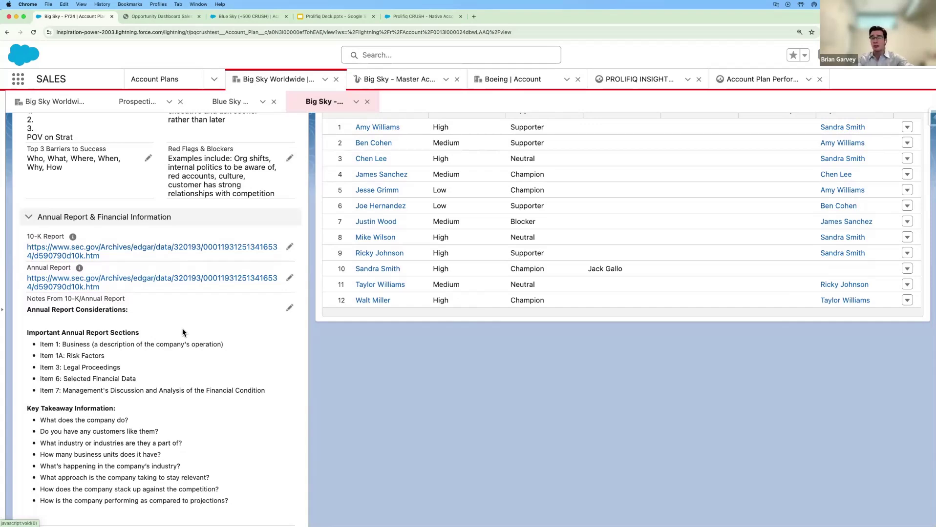
scroll(183, 332, down, 4)
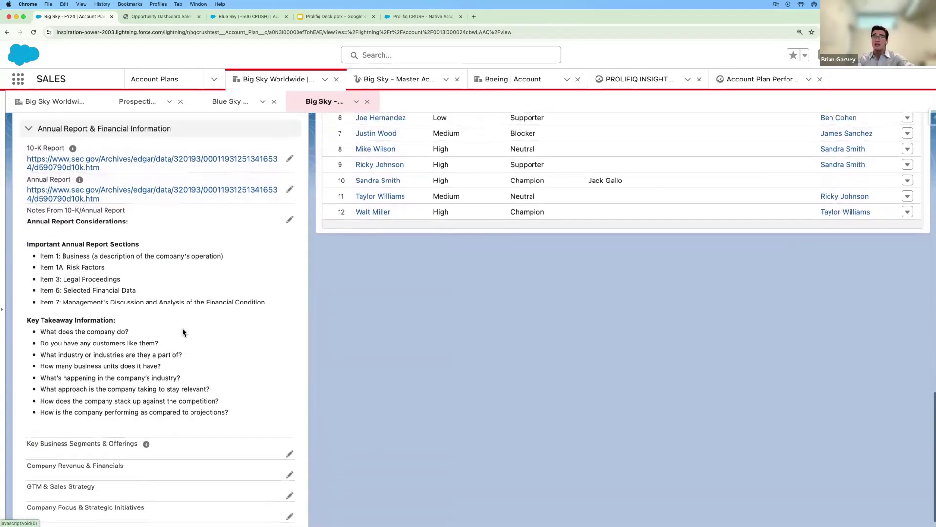
Step: Show the relationship map full screen and add the account's Chief Legal Officer contact beneath the Chief Executive Officer in the C-Suite group
scroll(183, 333, up, 12)
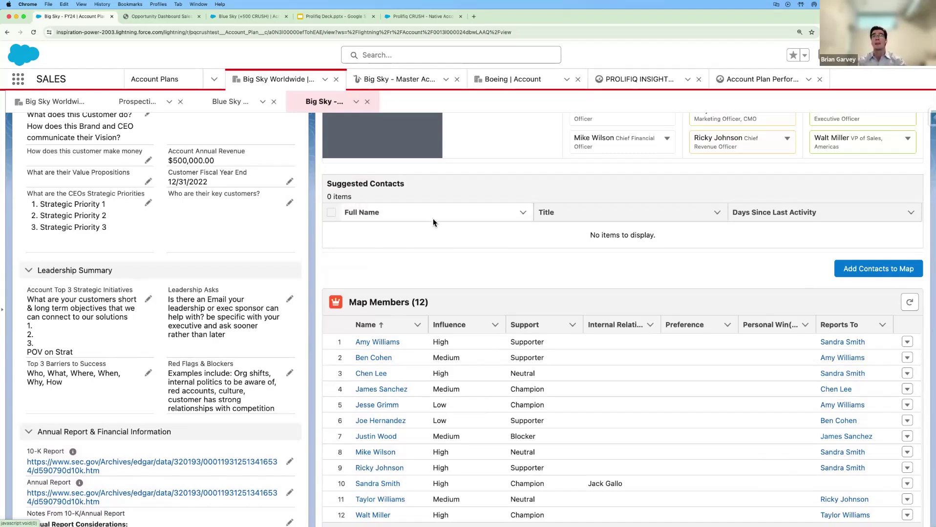
scroll(483, 235, up, 10)
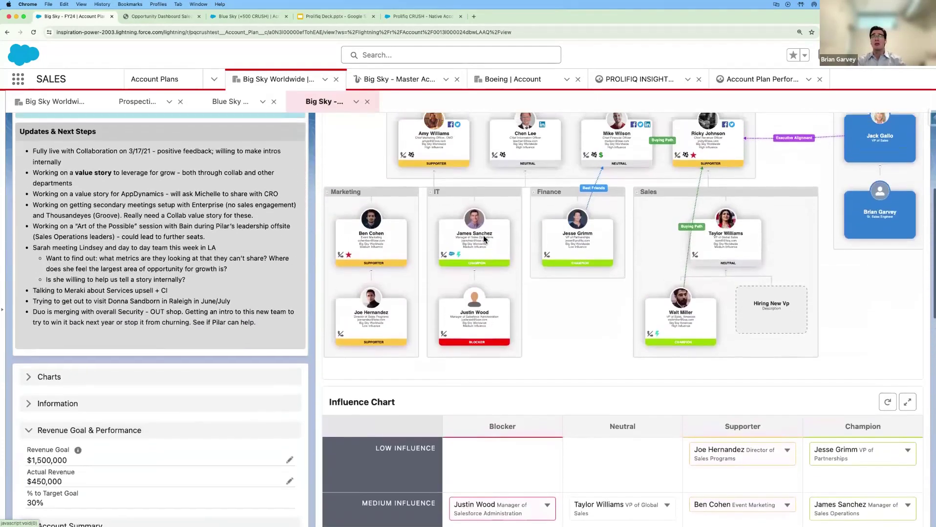
scroll(483, 235, up, 5)
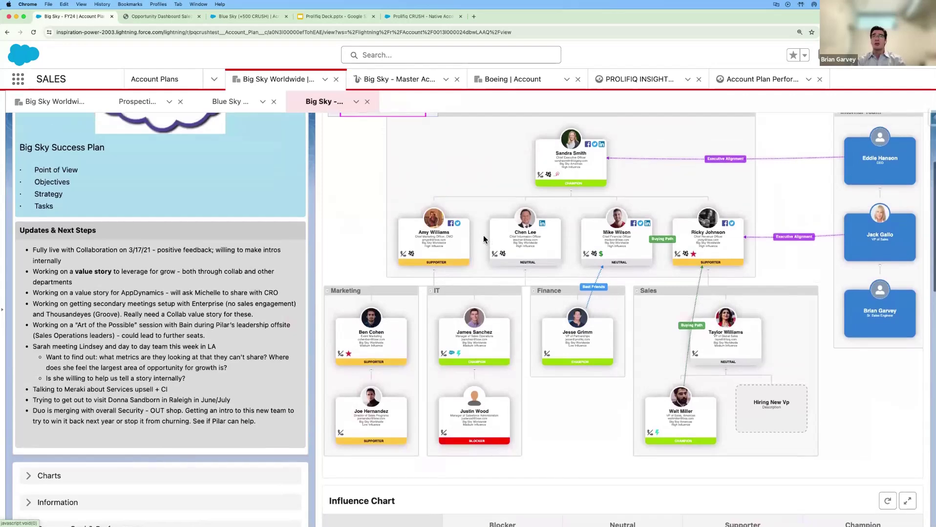
scroll(483, 240, up, 1)
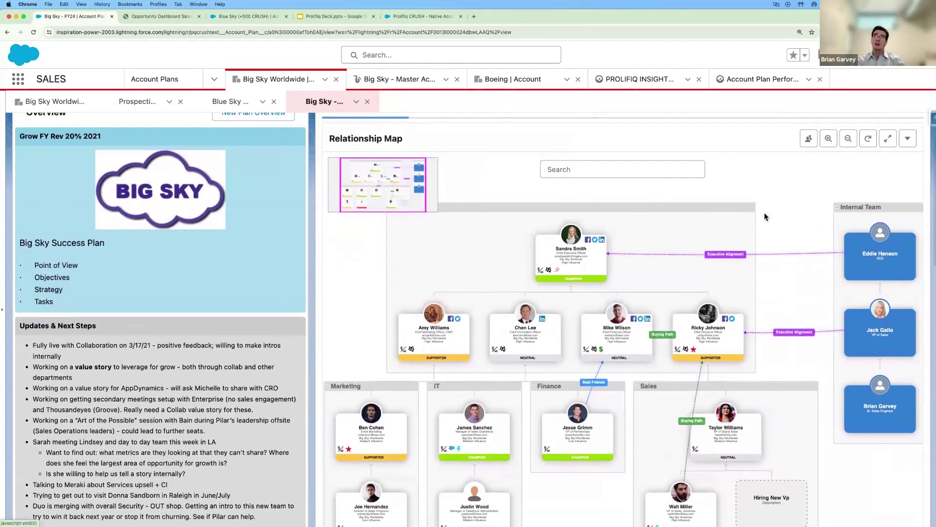
click(888, 139)
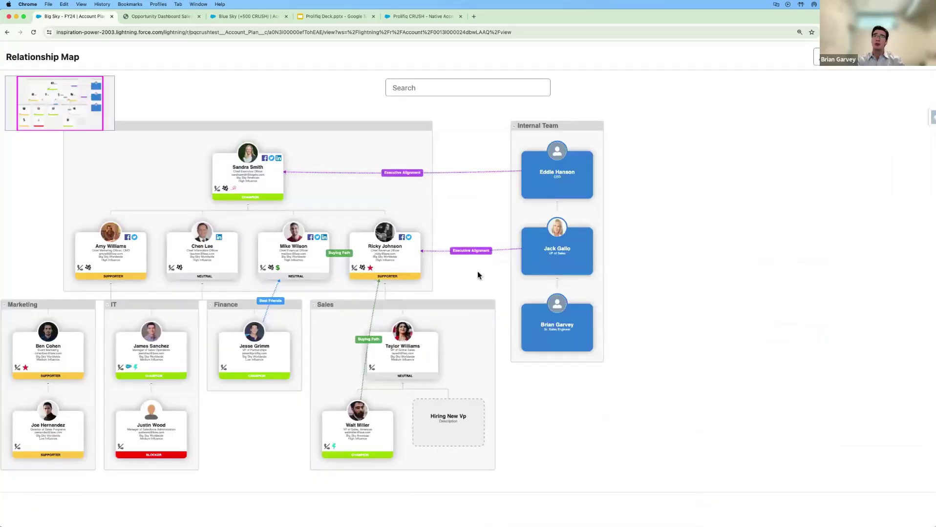
drag(461, 228, 572, 226)
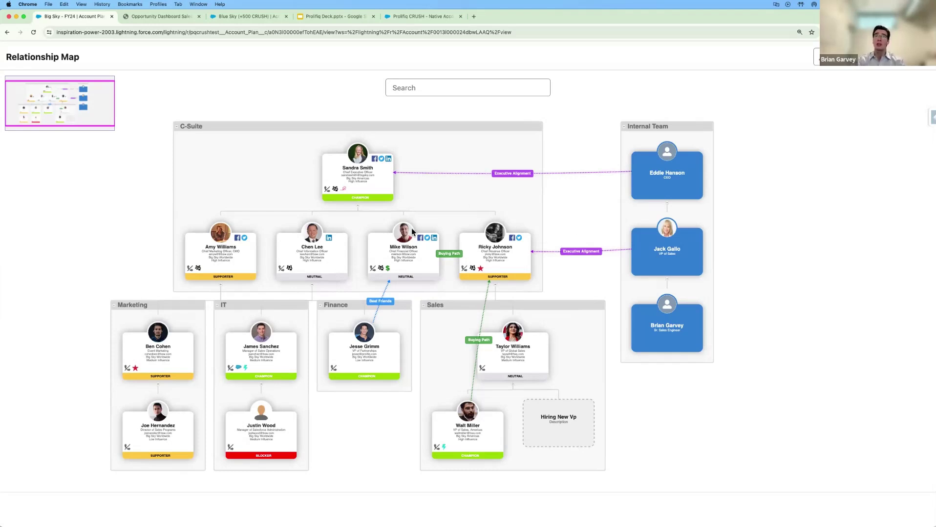
click(816, 58)
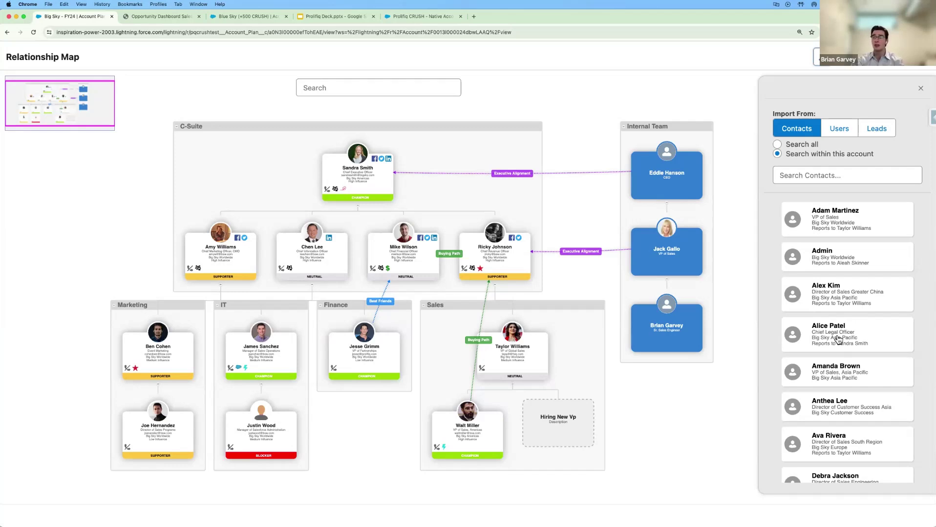
drag(838, 339, 355, 179)
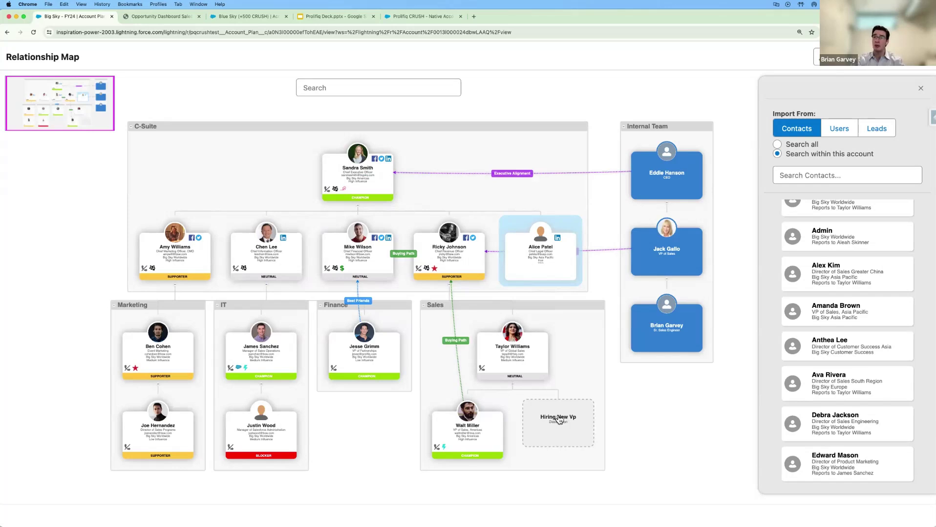
Step: Show the map's options for creating a placeholder or contact, and close the contact import list and the full-screen map
right_click(651, 401)
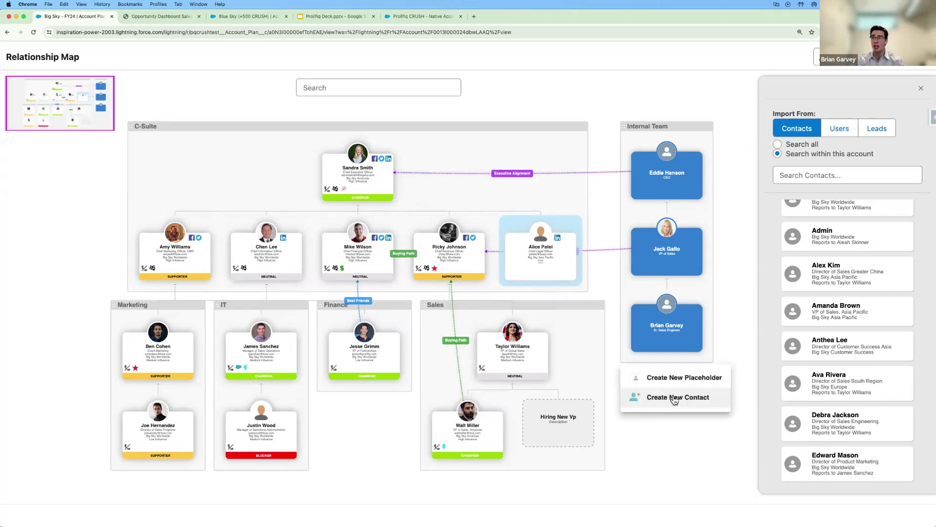
click(743, 226)
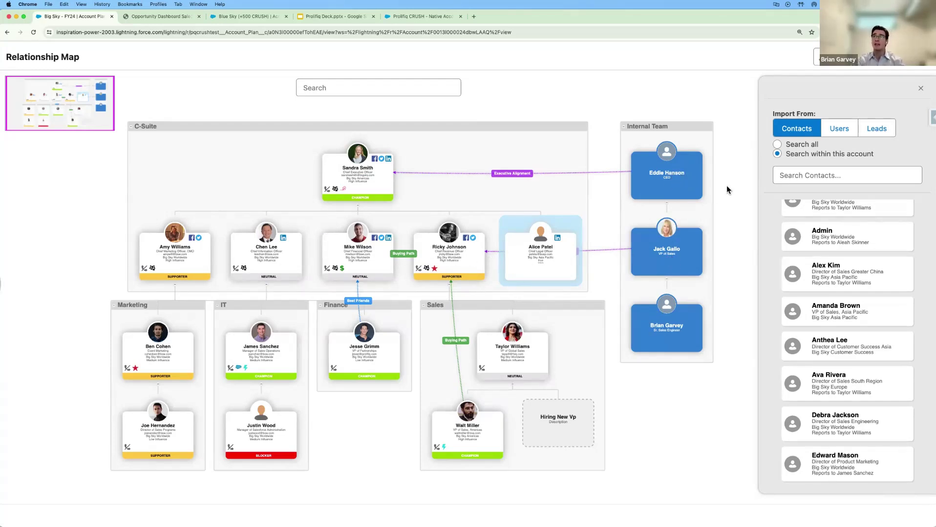
click(921, 88)
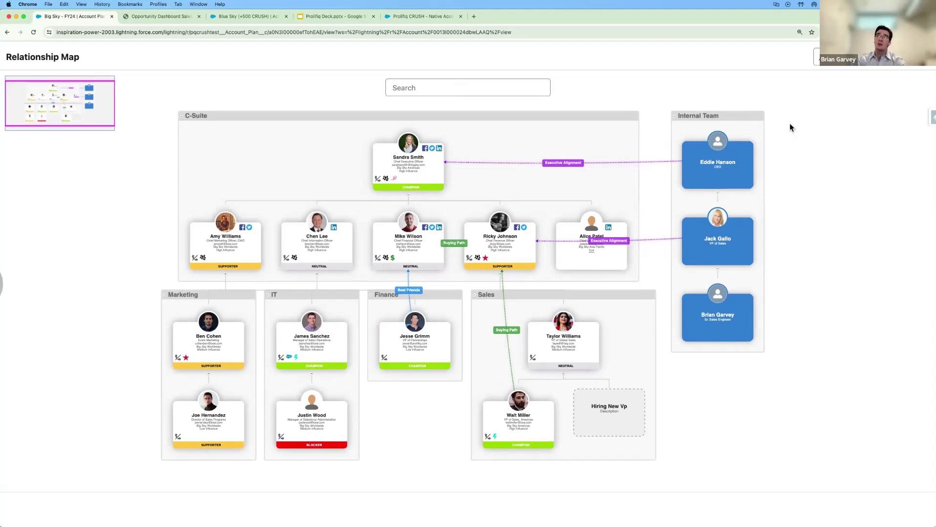
click(901, 57)
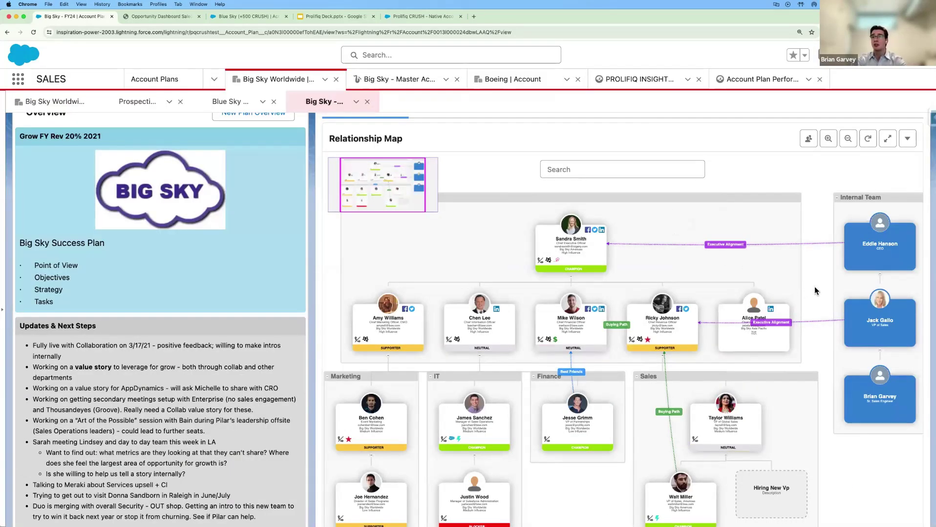
Step: Classify the Chief Legal Officer as a High Influence Blocker in the influence chart
scroll(815, 286, down, 1)
scroll(815, 287, down, 1)
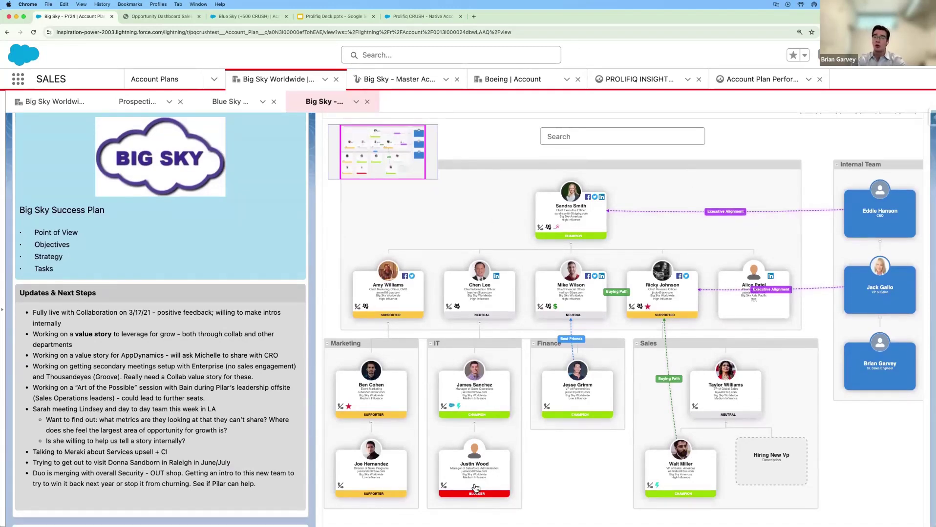
scroll(566, 413, down, 7)
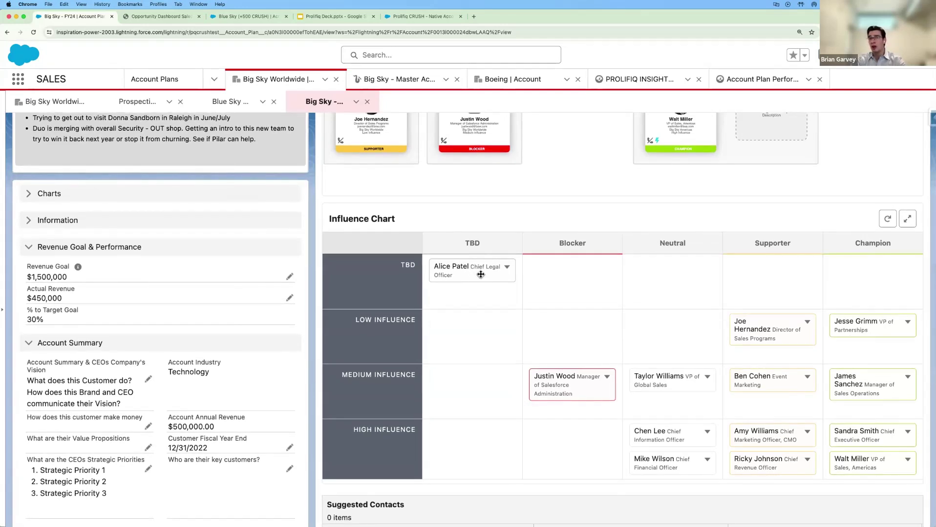
drag(479, 273, 578, 448)
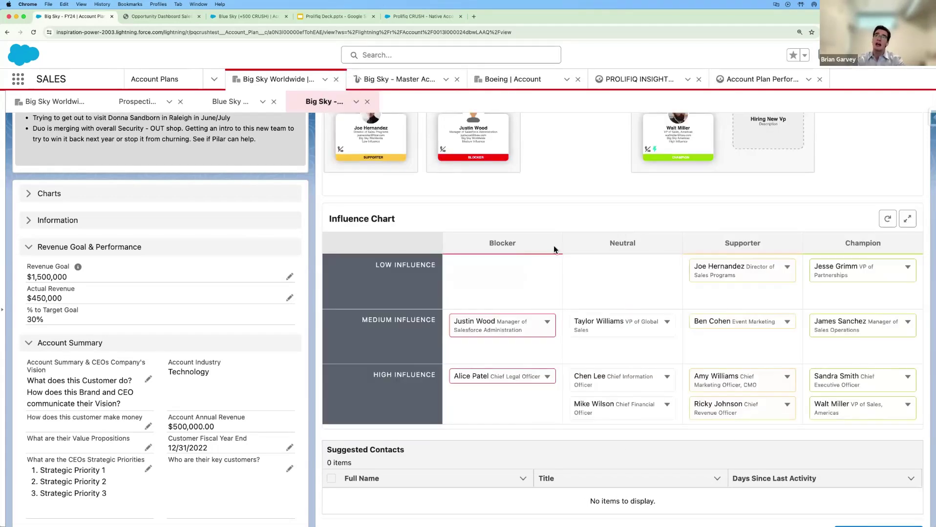
Step: Show the relationship map full screen again and mark the Chief Legal Officer's card as Buyer Group and Legal
scroll(684, 304, up, 1)
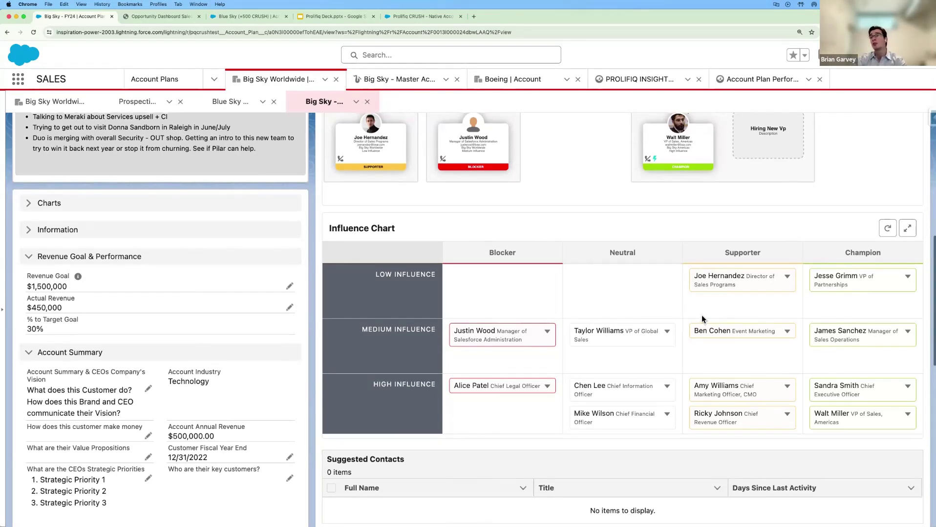
scroll(703, 322, up, 3)
scroll(705, 325, up, 3)
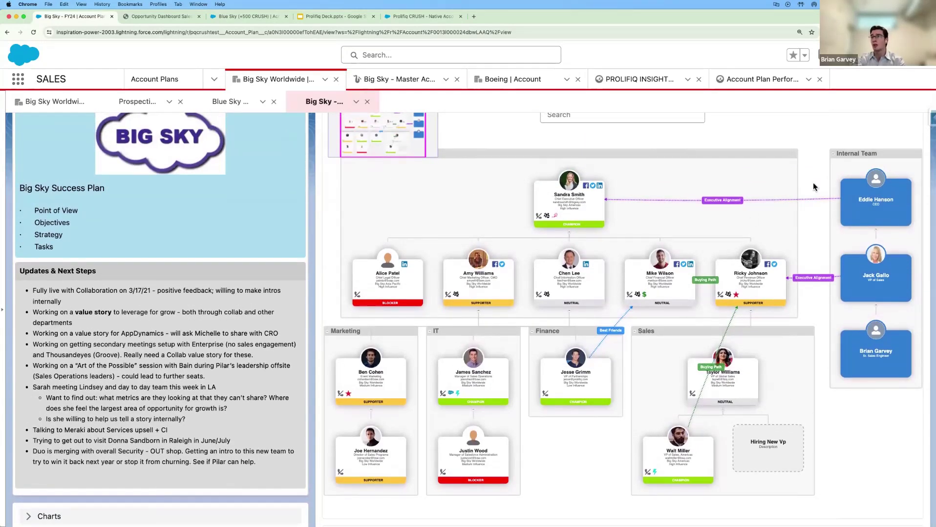
scroll(849, 161, up, 1)
click(889, 118)
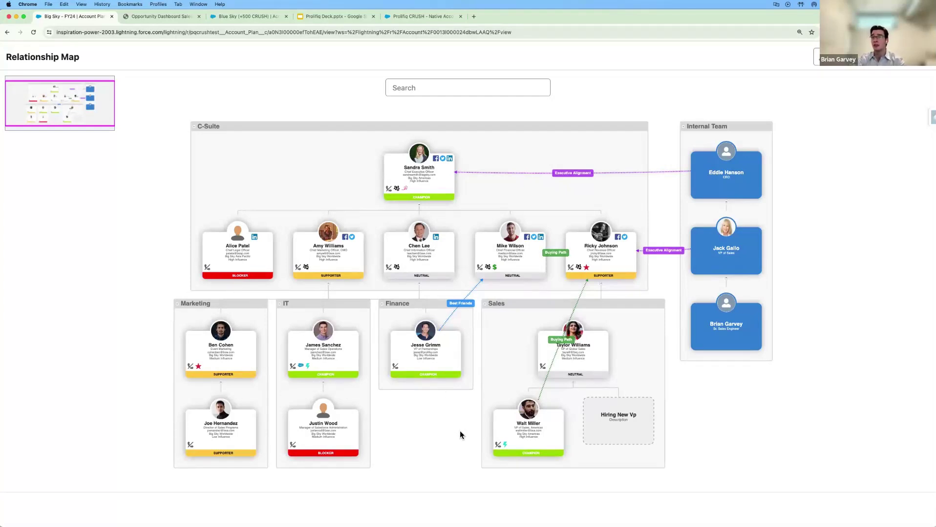
right_click(223, 265)
mouse_move(300, 244)
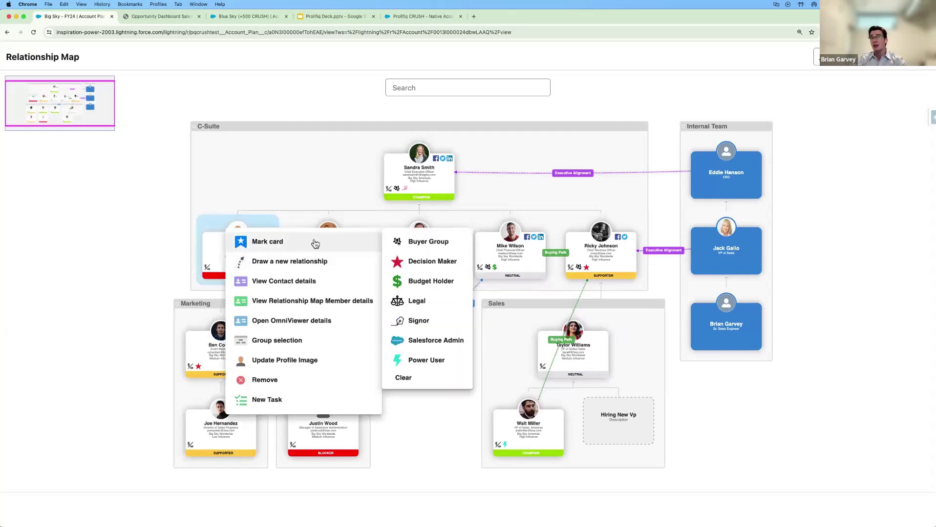
click(439, 243)
right_click(252, 270)
mouse_move(385, 247)
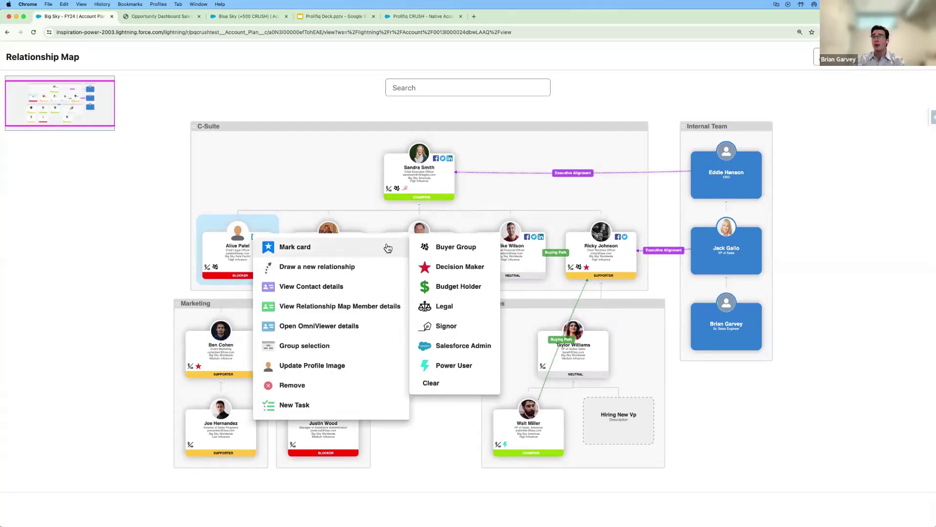
click(469, 312)
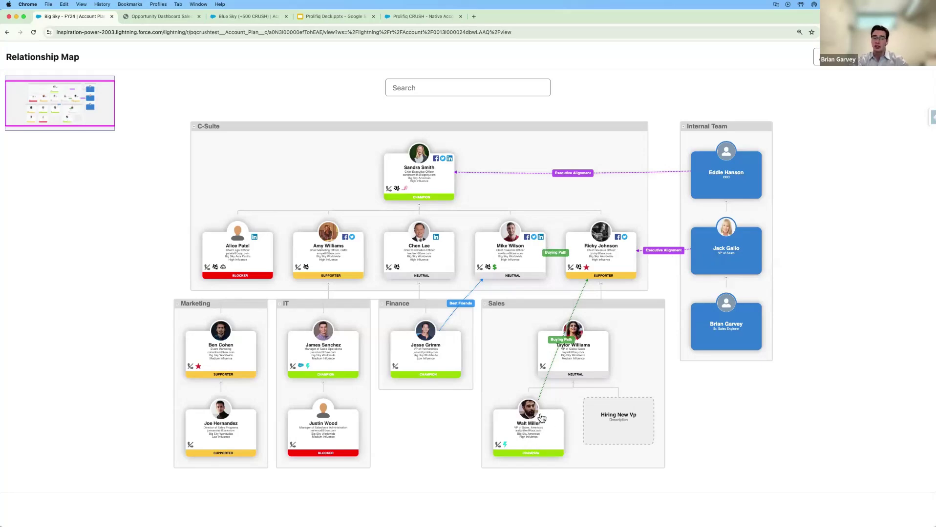
Step: Draw a Buying Path relationship from the Chief Financial Officer to the Chief Legal Officer
scroll(551, 387, up, 3)
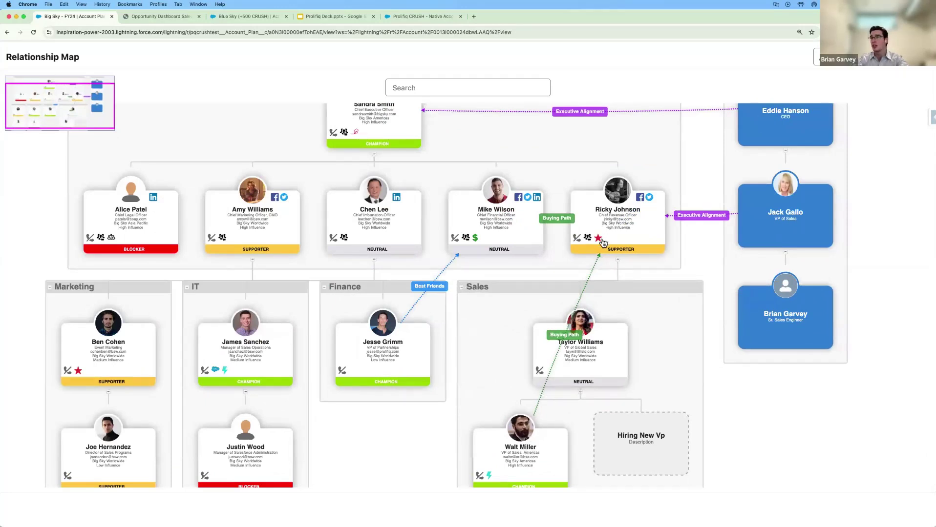
right_click(481, 241)
mouse_move(581, 200)
click(654, 269)
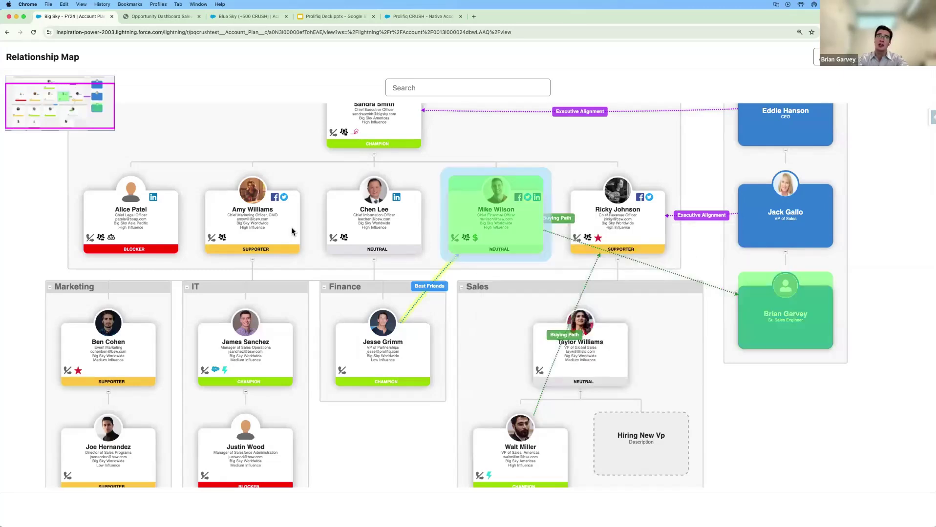
click(158, 226)
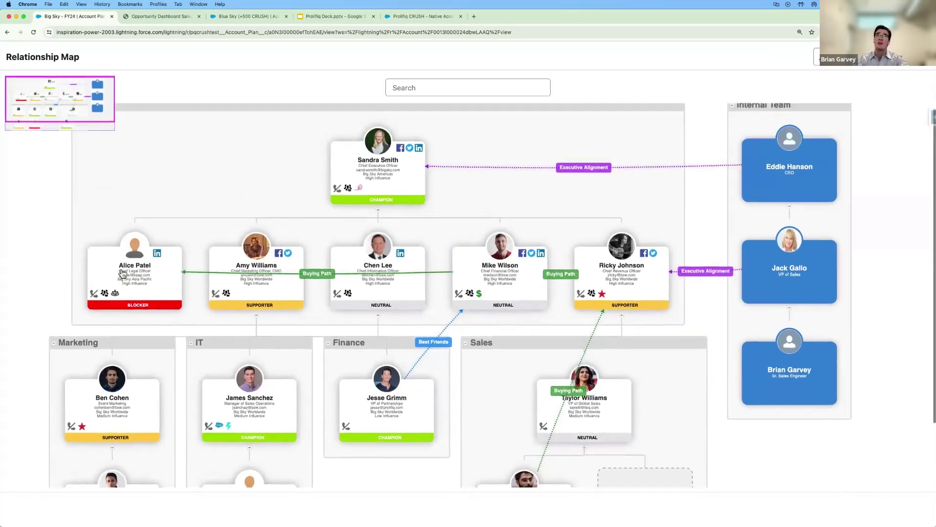
Step: Draw a Buying Path relationship from the Chief Legal Officer to the Chief Executive Officer
right_click(179, 280)
mouse_move(216, 276)
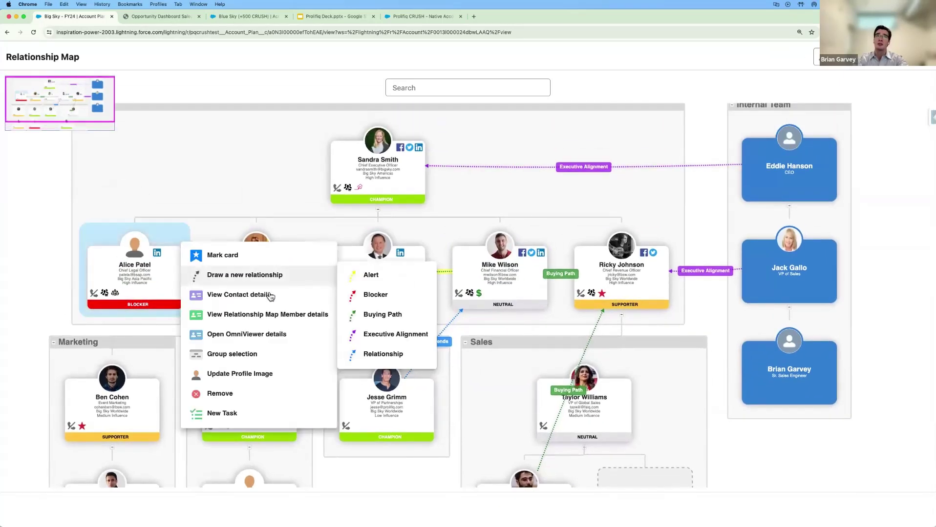
click(383, 315)
click(397, 179)
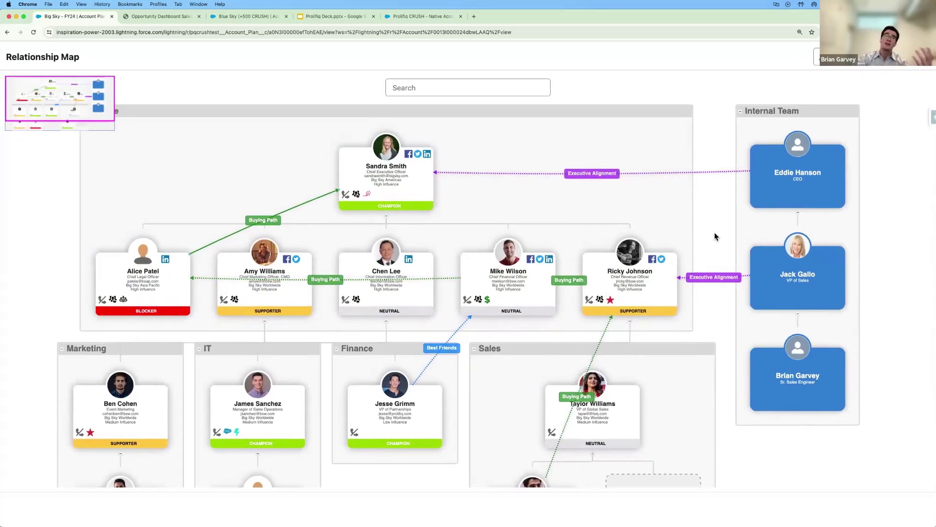
Step: Search the relationship map for "buye" to highlight the matching cards, and clear the search
click(499, 91)
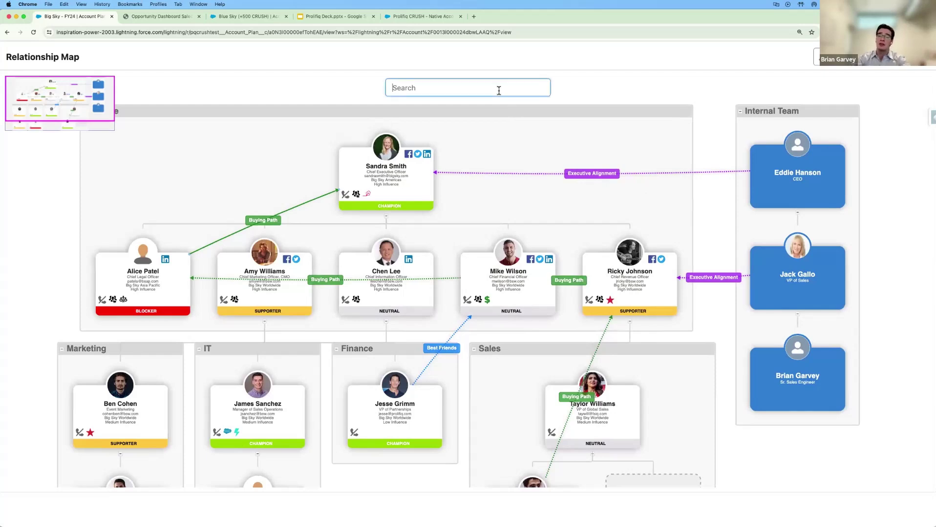
text(buyer)
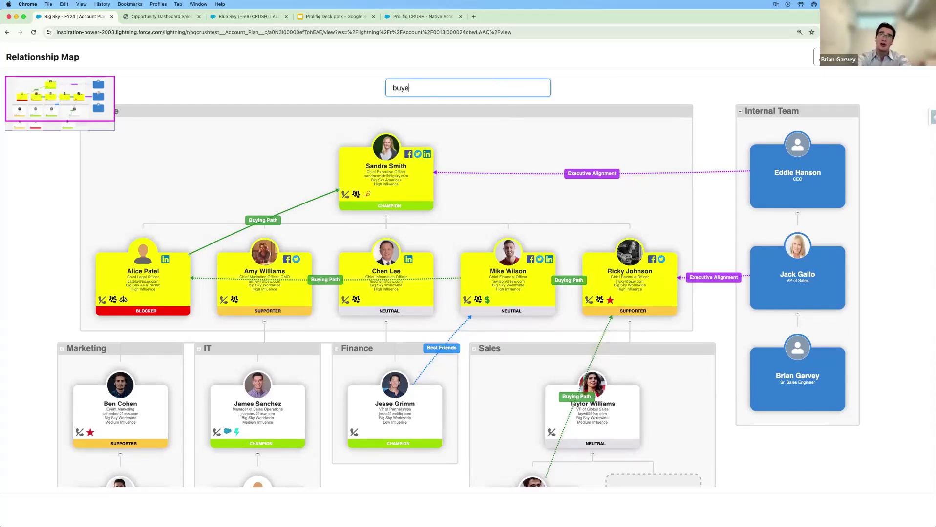
key(BackSpace)
key(BackSpace)
key(BackSpace)
key(BackSpace)
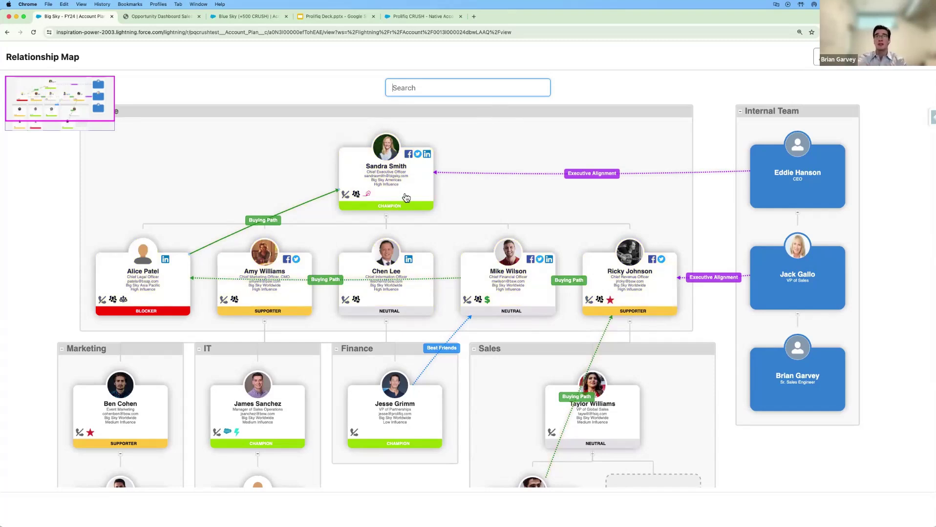
Step: Open the Chief Executive Officer's details from the relationship map and review the contact information and the Influence & Support ratings across maps
click(405, 197)
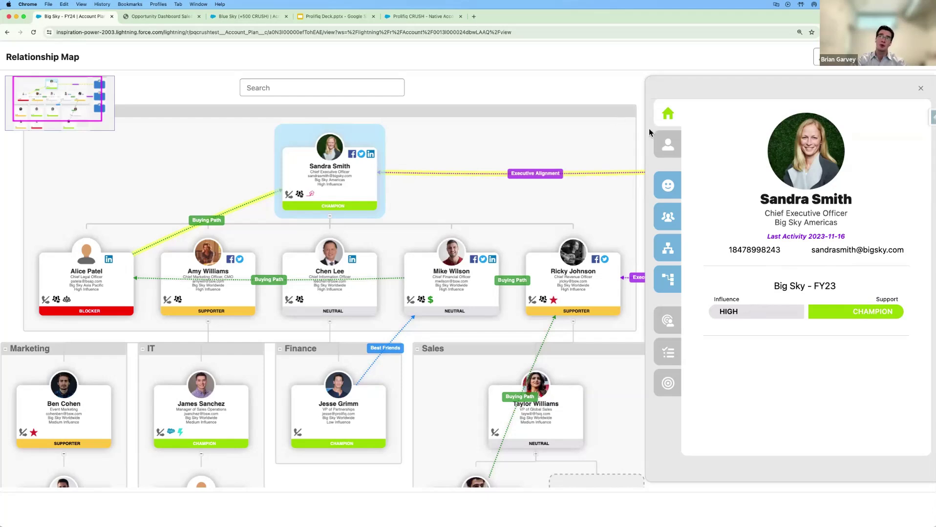
click(667, 145)
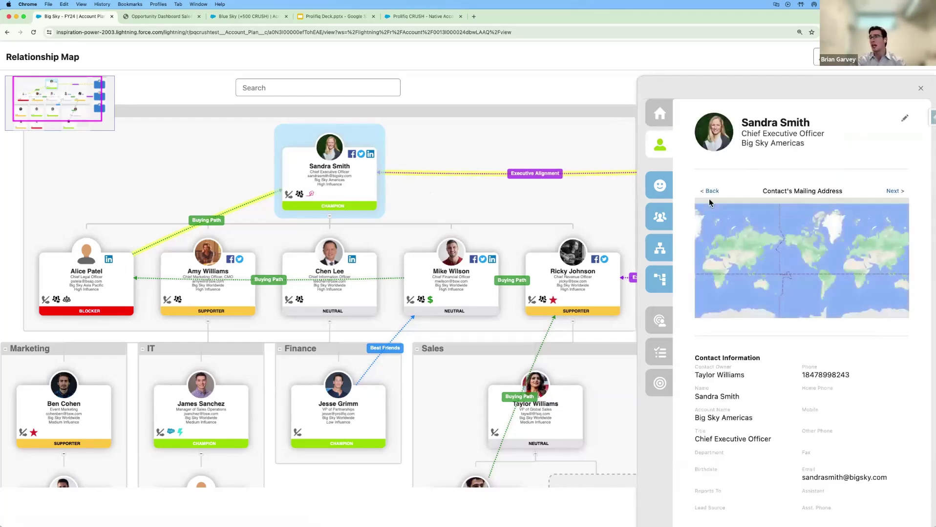
click(659, 190)
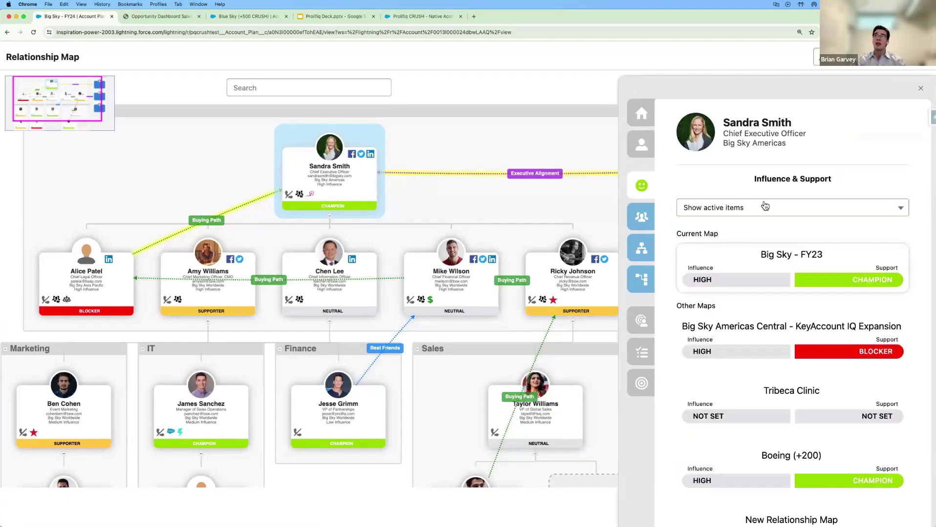
scroll(795, 198, down, 1)
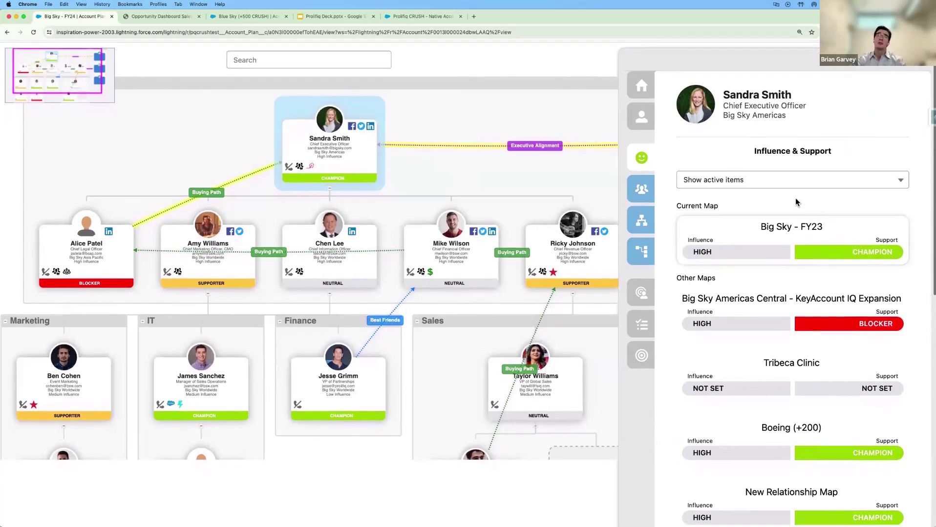
scroll(796, 198, up, 1)
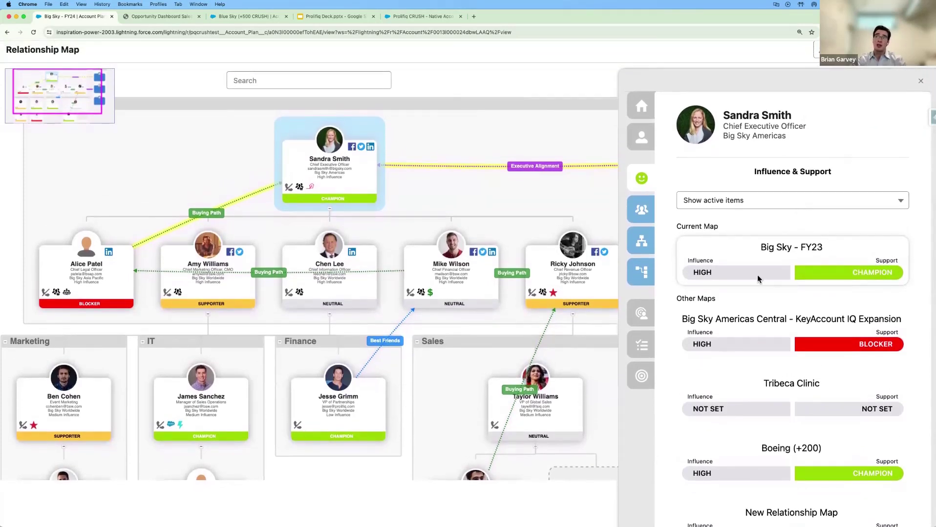
scroll(719, 310, down, 1)
drag(682, 326, 874, 328)
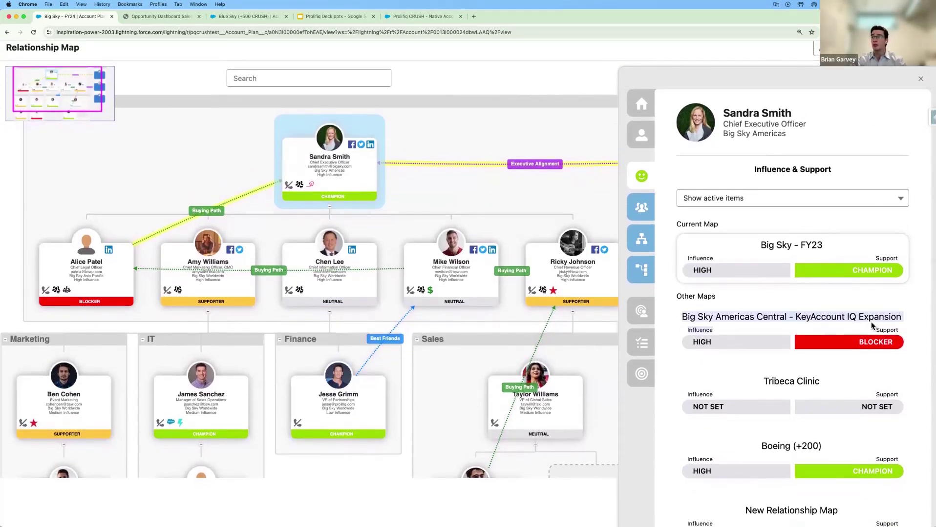
click(909, 355)
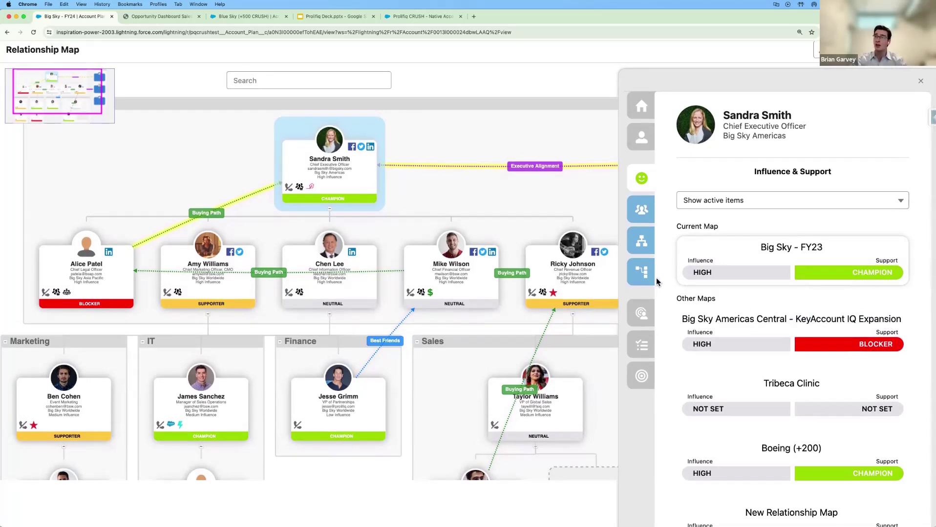
scroll(653, 249, down, 1)
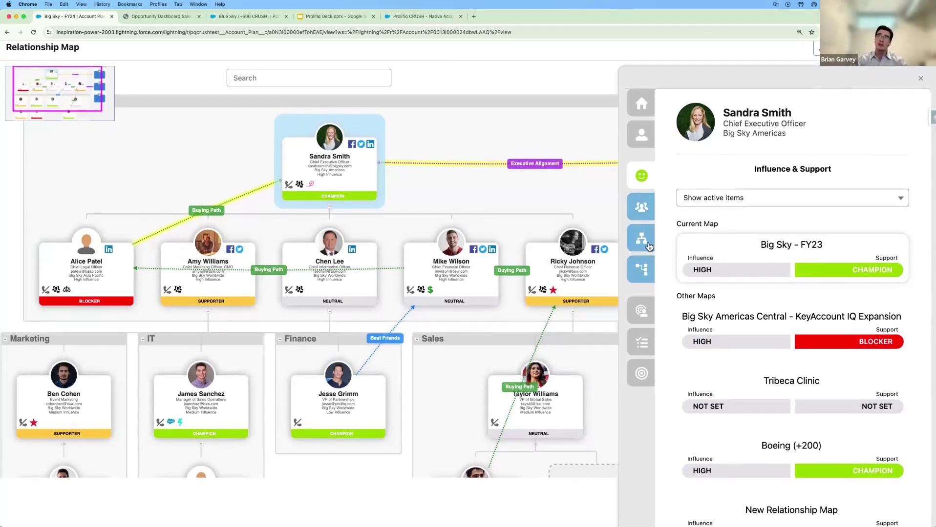
Step: Review the Chief Executive Officer's custom relationships, related opportunities and related campaigns, then close the details and deselect the card
click(642, 270)
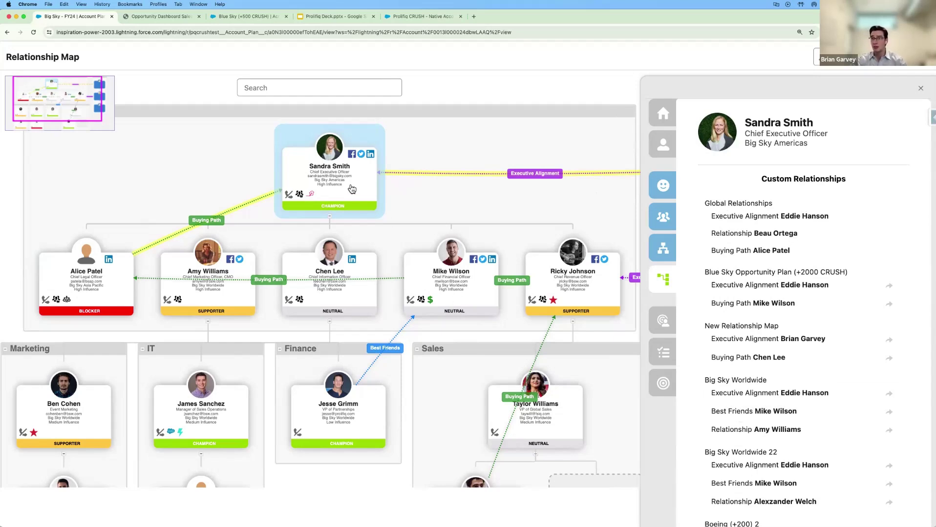
click(665, 324)
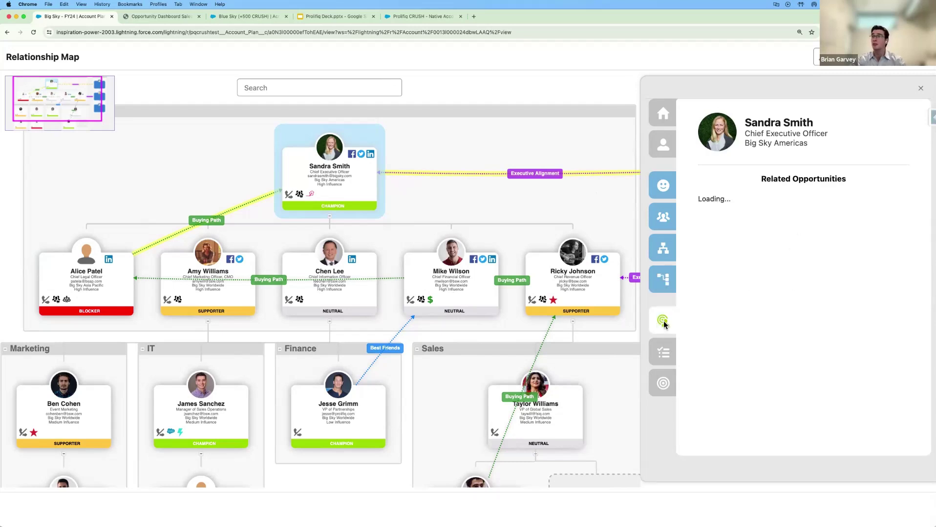
click(664, 352)
click(663, 385)
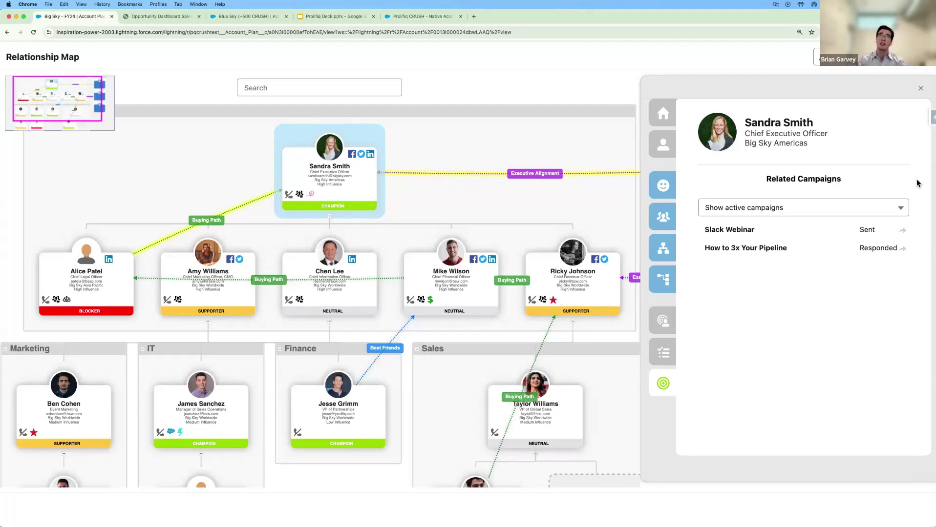
click(921, 92)
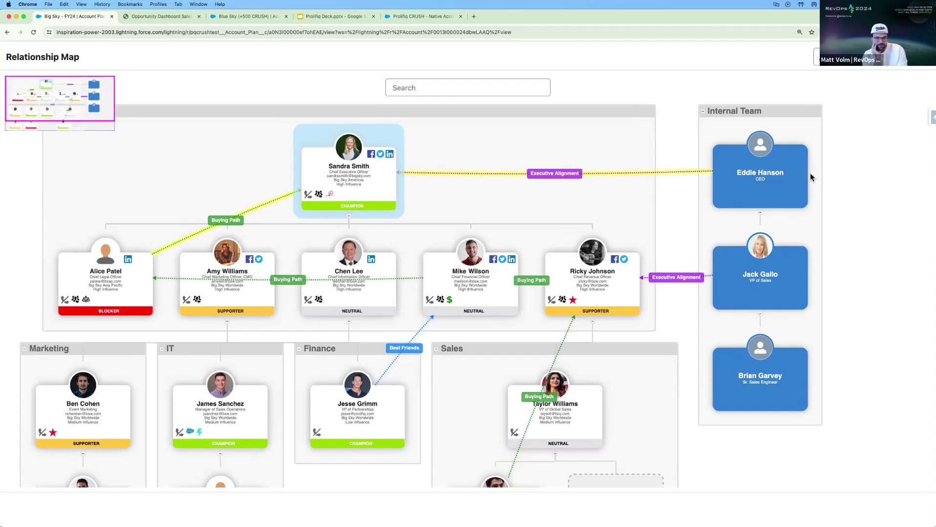
click(860, 162)
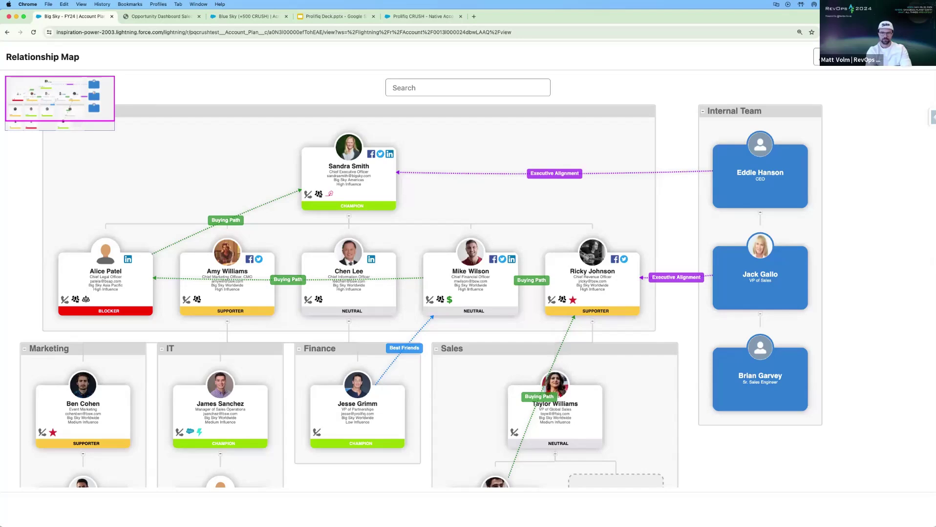
Step: Leave the full-screen relationship map and show the plan's Cross-Sell Map full screen
key(Escape)
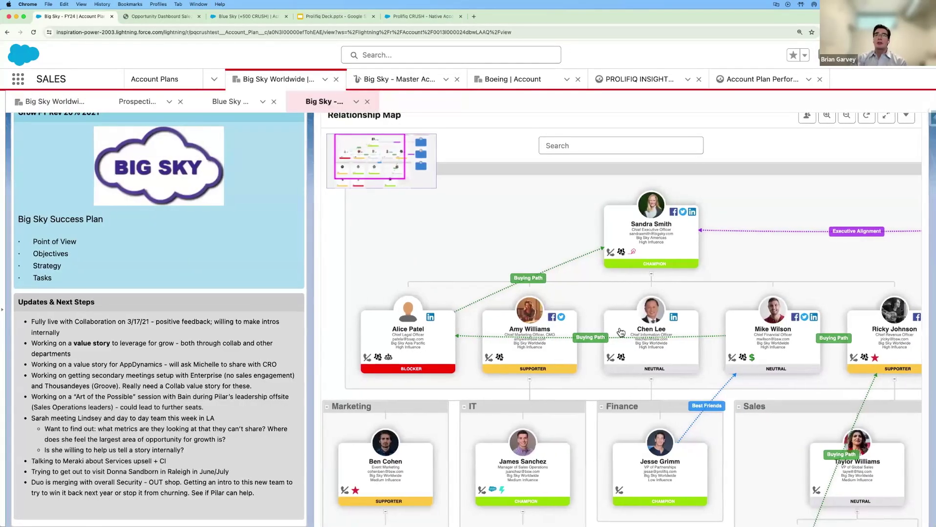
scroll(531, 249, up, 3)
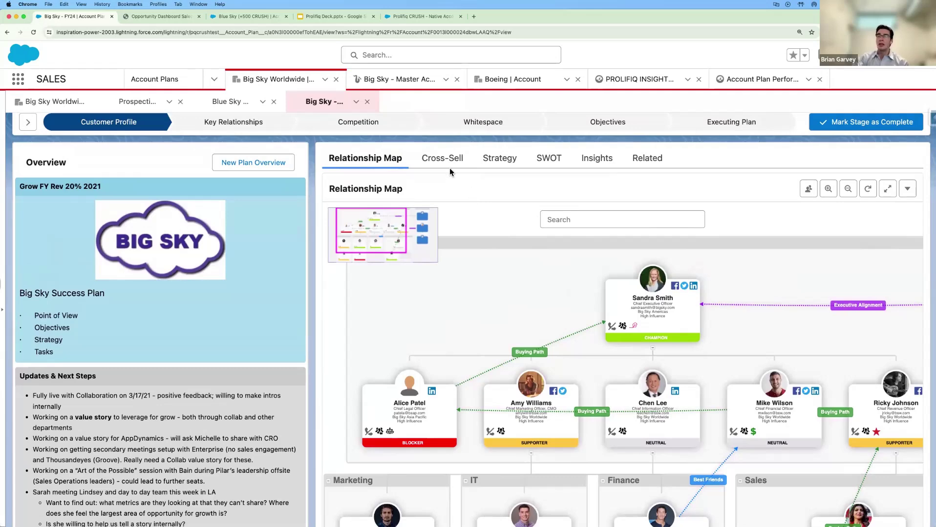
scroll(443, 196, up, 1)
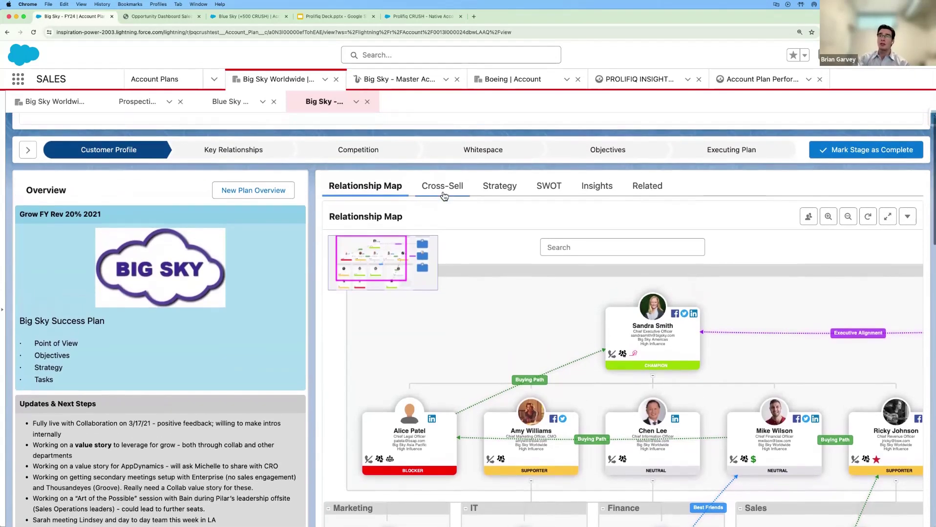
click(446, 190)
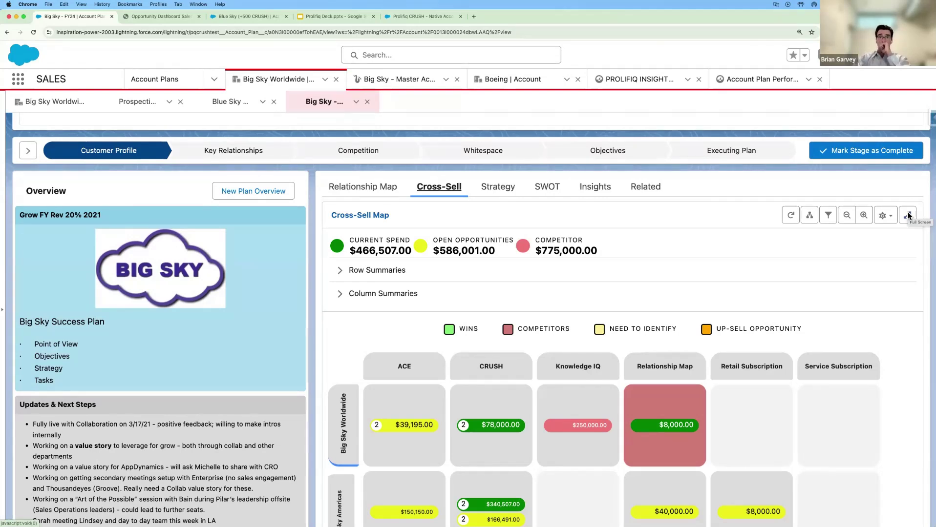
click(907, 215)
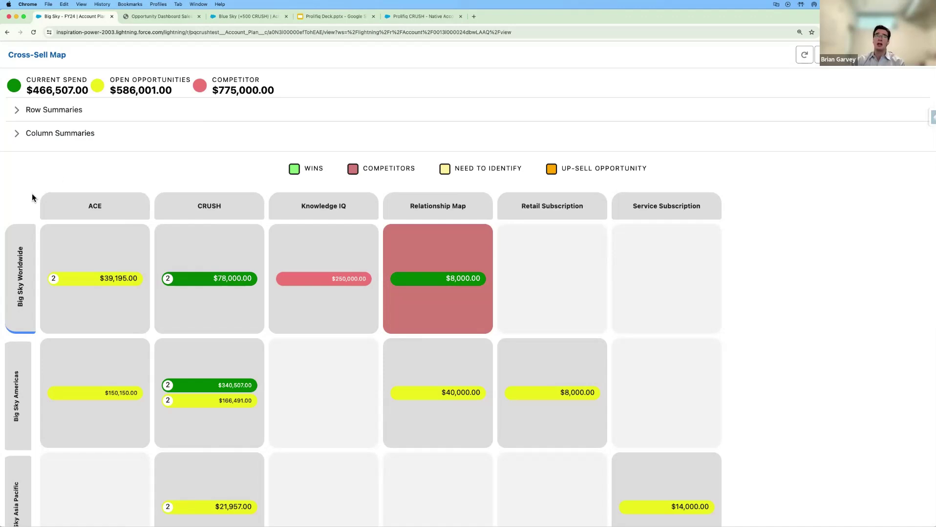
Step: Examine the Big Sky Worldwide row and the subsidiary account rows below it in the Cross-Sell Map
click(22, 259)
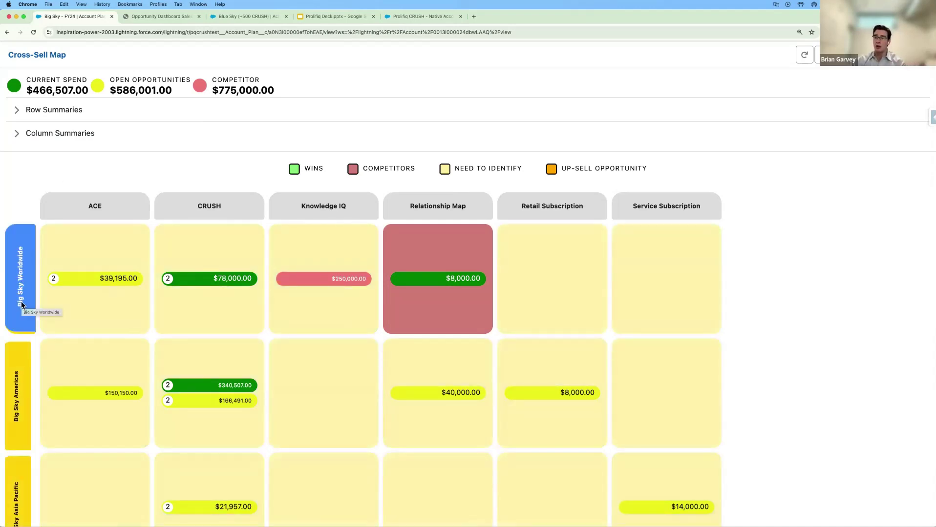
scroll(21, 301, down, 5)
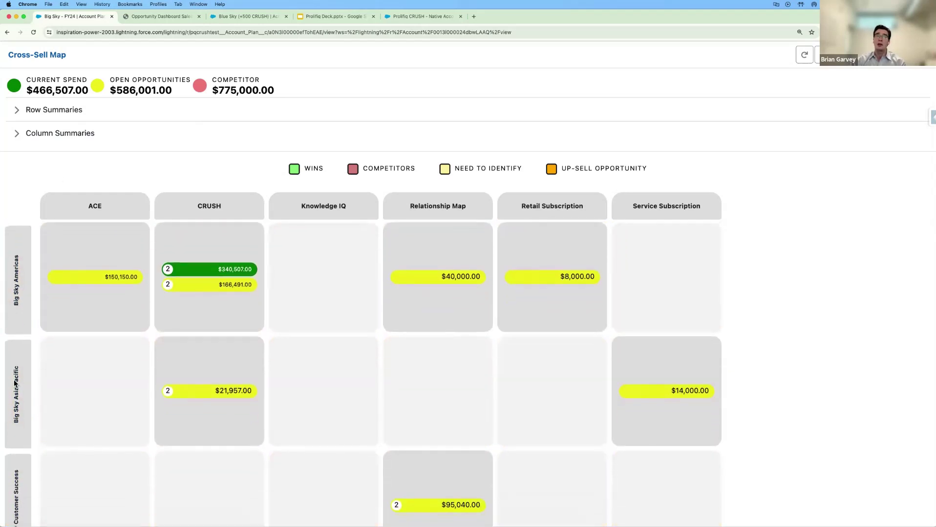
scroll(20, 375, up, 3)
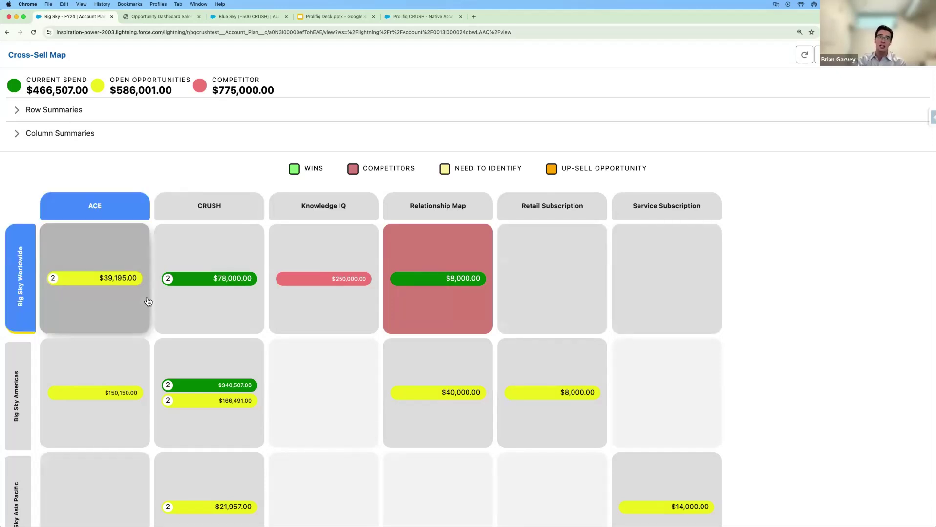
Step: Inspect the CRUSH cell for Big Sky Americas and its Big Sky Americas (+2000) opportunity, closing both without saving changes
scroll(202, 376, down, 1)
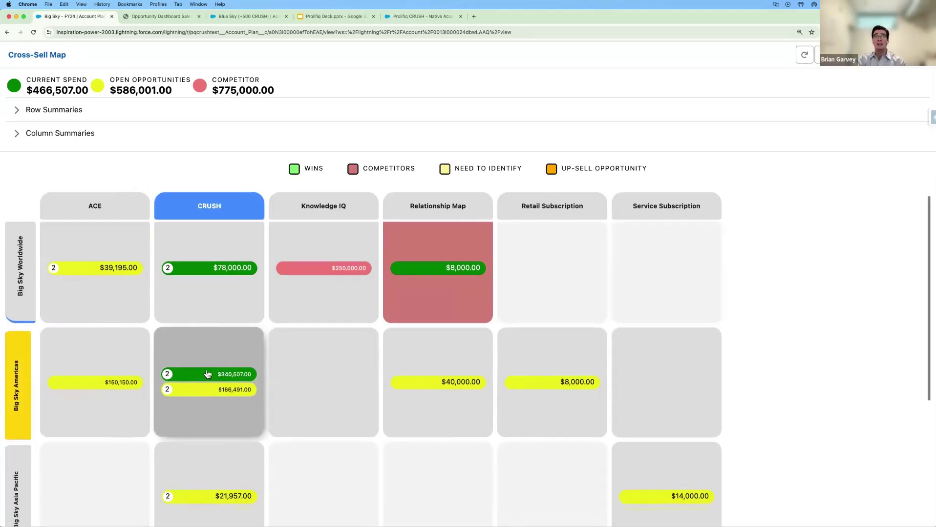
click(218, 376)
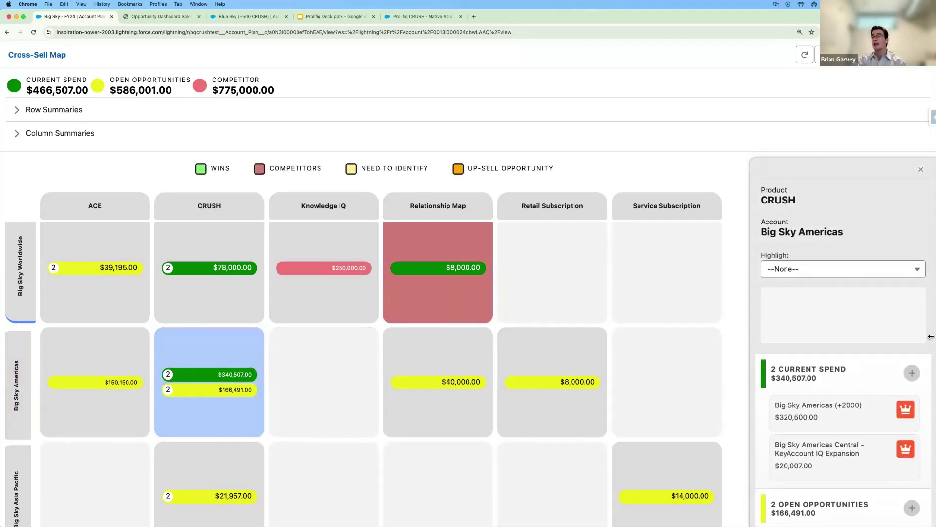
scroll(836, 387, down, 2)
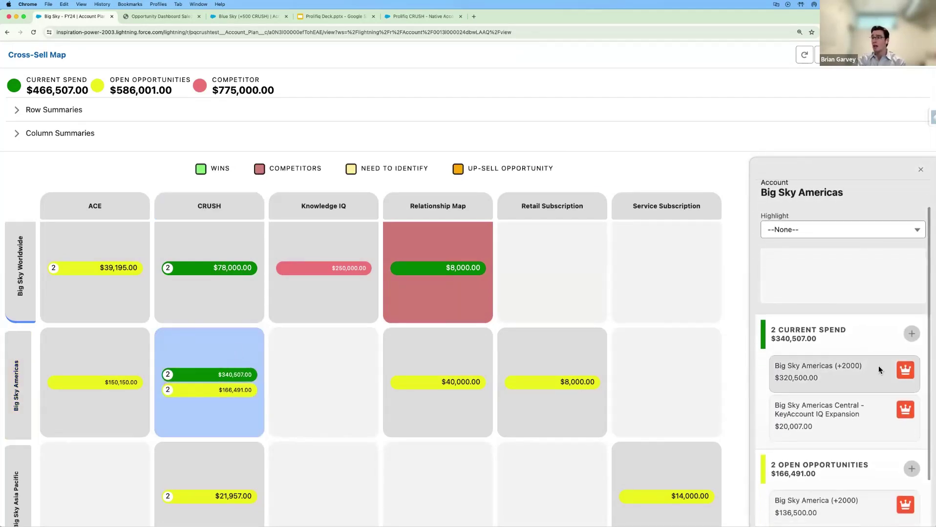
scroll(876, 366, down, 1)
scroll(876, 367, down, 1)
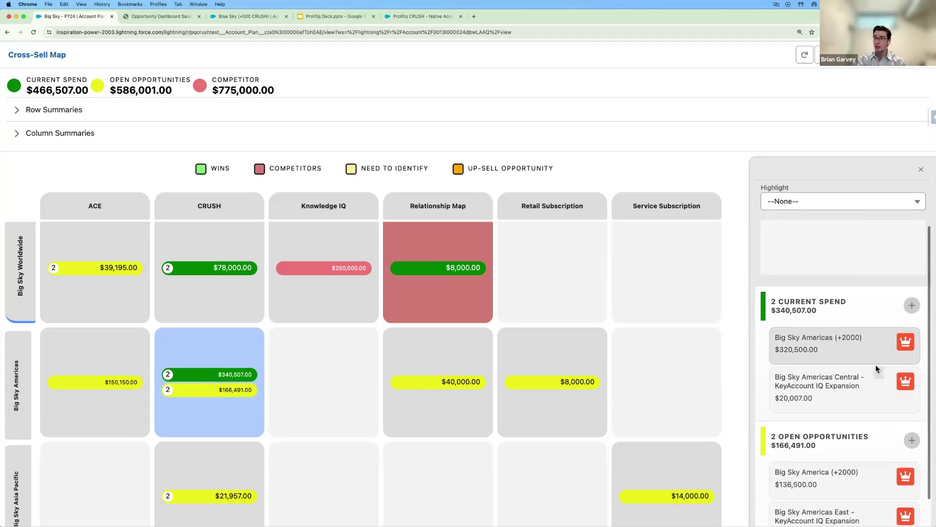
click(905, 341)
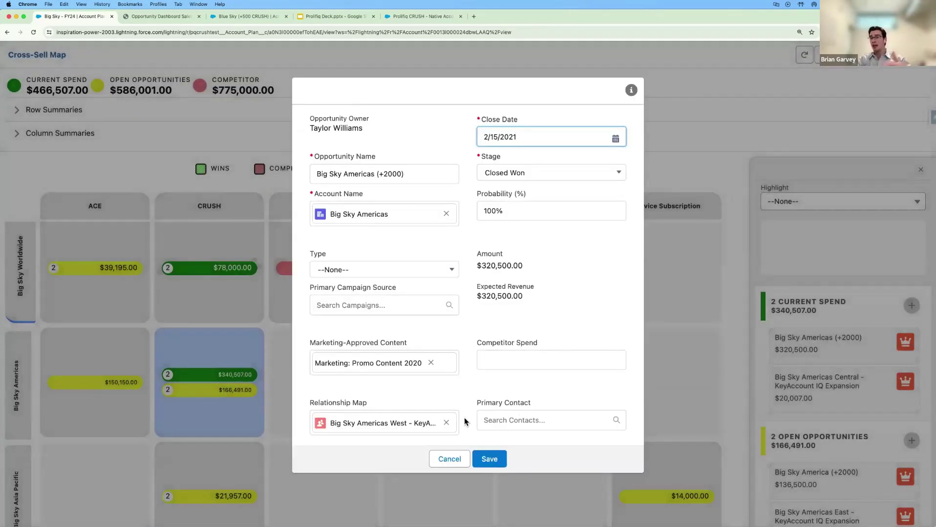
click(453, 461)
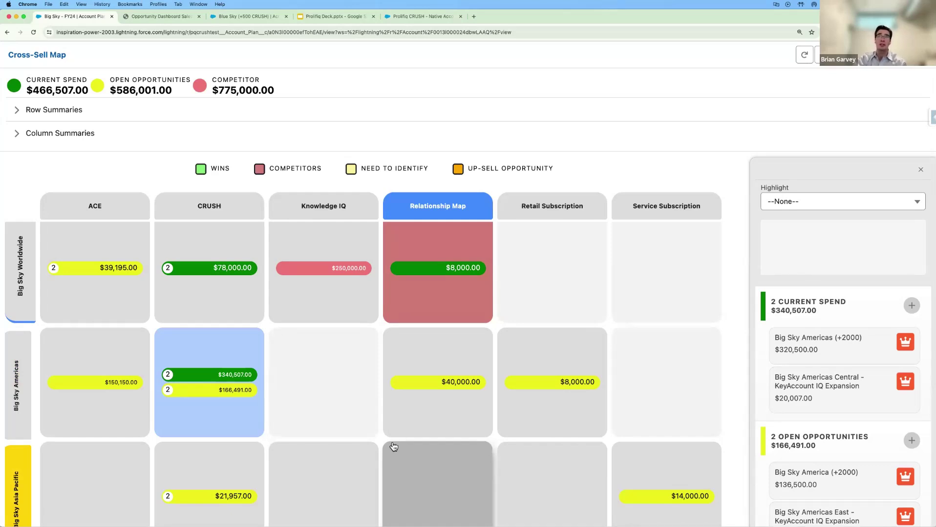
click(920, 169)
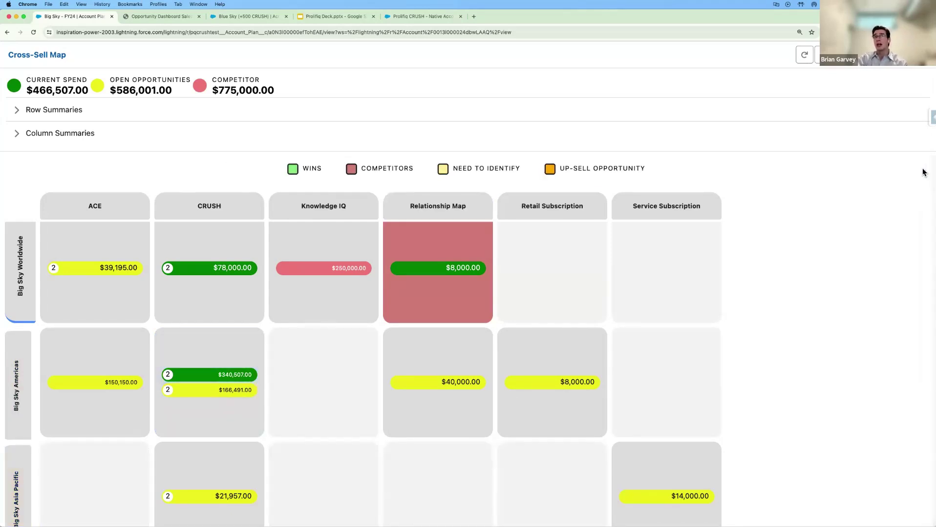
Step: Filter the Cross-Sell Map to also include the Addressable Market amount type
scroll(130, 103, down, 1)
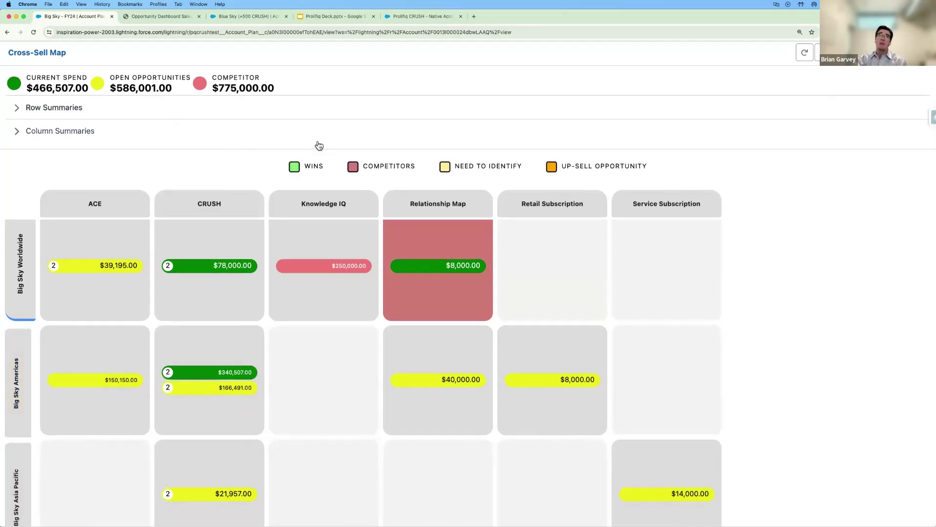
scroll(391, 124, up, 1)
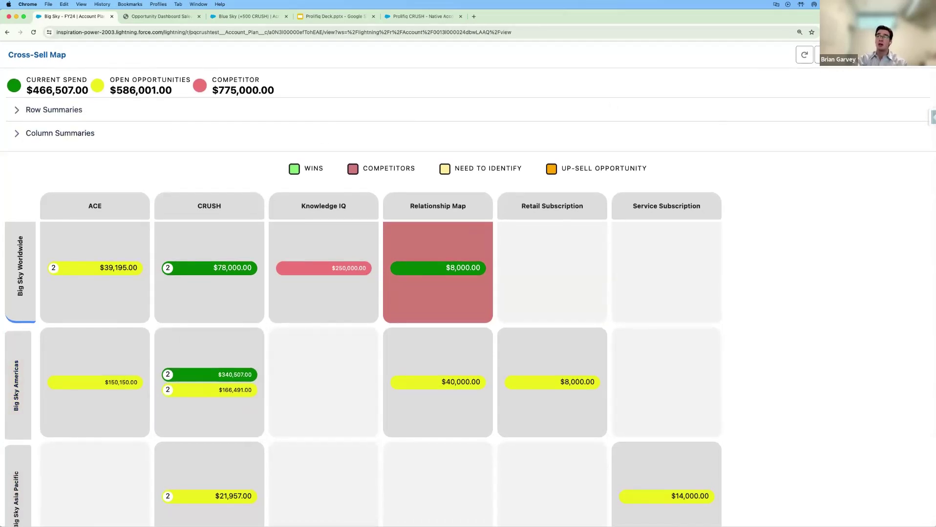
click(842, 55)
click(684, 154)
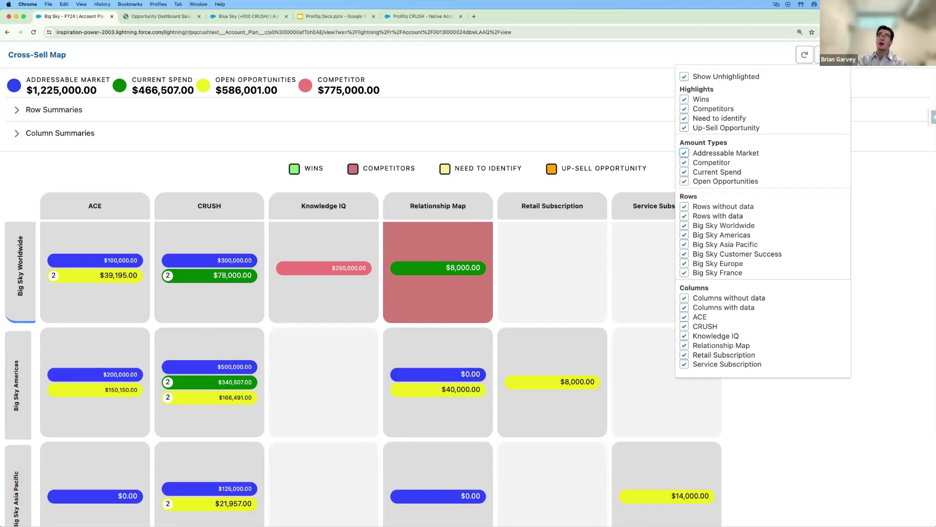
click(842, 56)
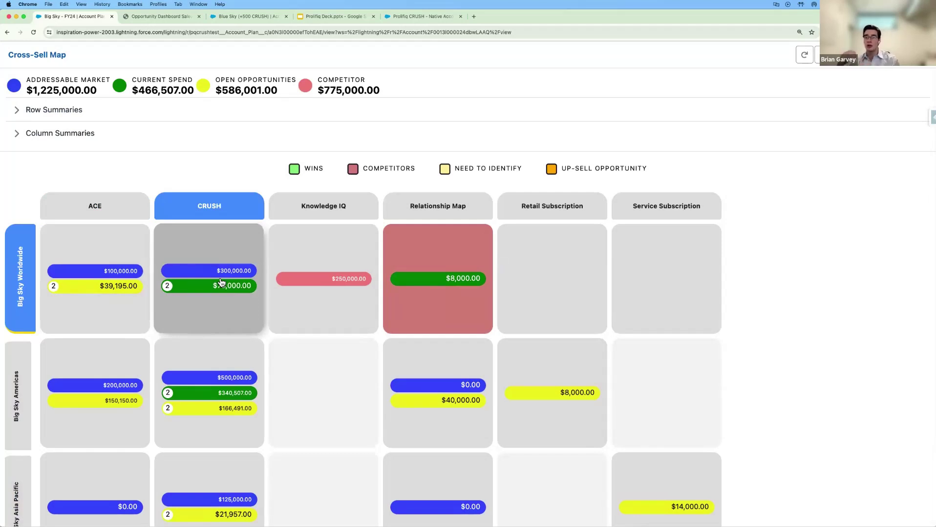
Step: Expand the Row Summaries and Column Summaries above the Cross-Sell Map
scroll(177, 323, down, 1)
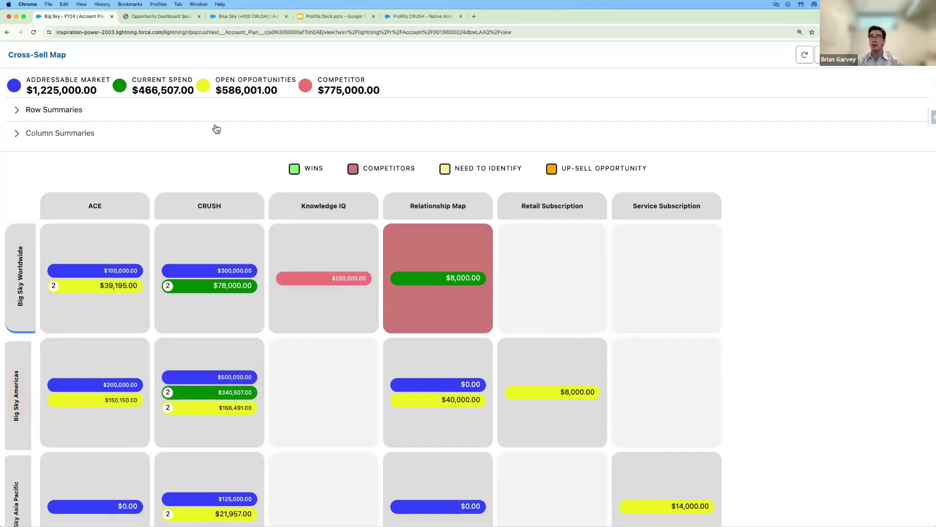
click(165, 113)
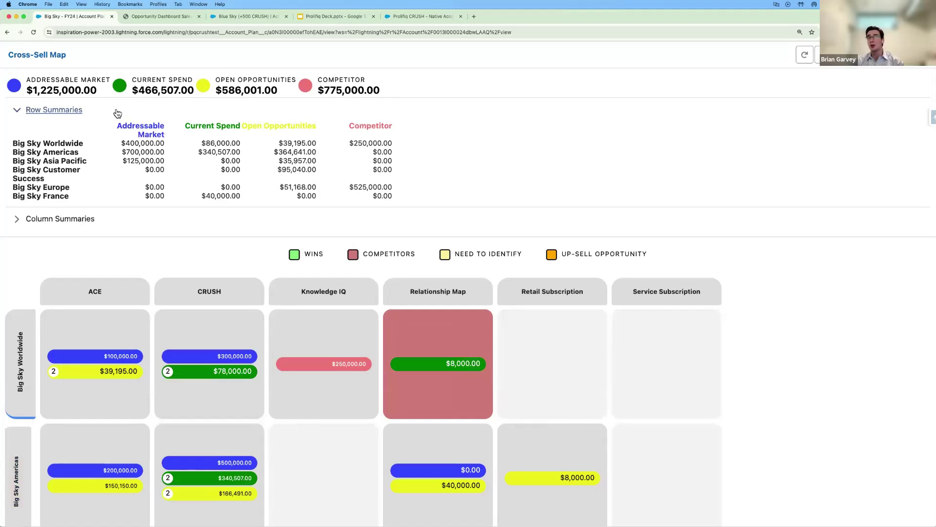
click(63, 220)
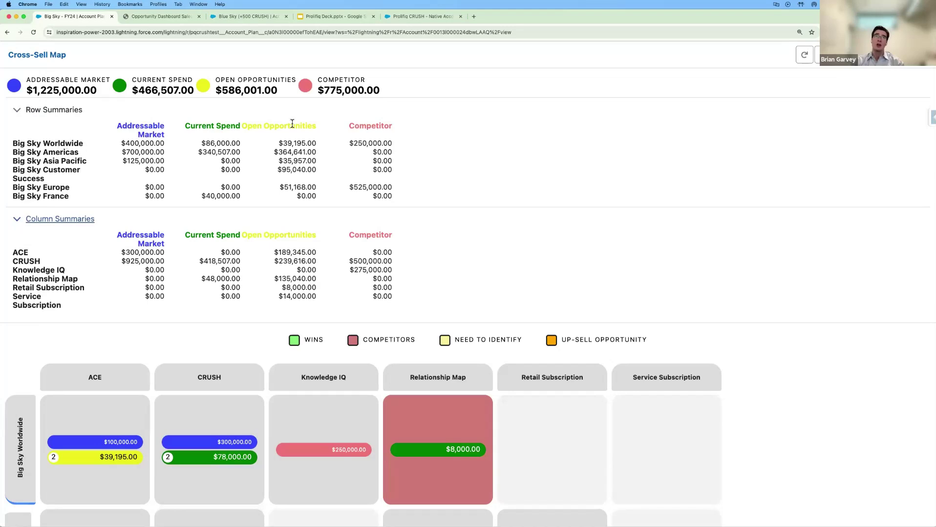
Step: Collapse both summaries and filter Retail Subscription, Service Subscription, Big Sky France, Big Sky Europe and Big Sky Customer Success out of the Cross-Sell Map
click(774, 108)
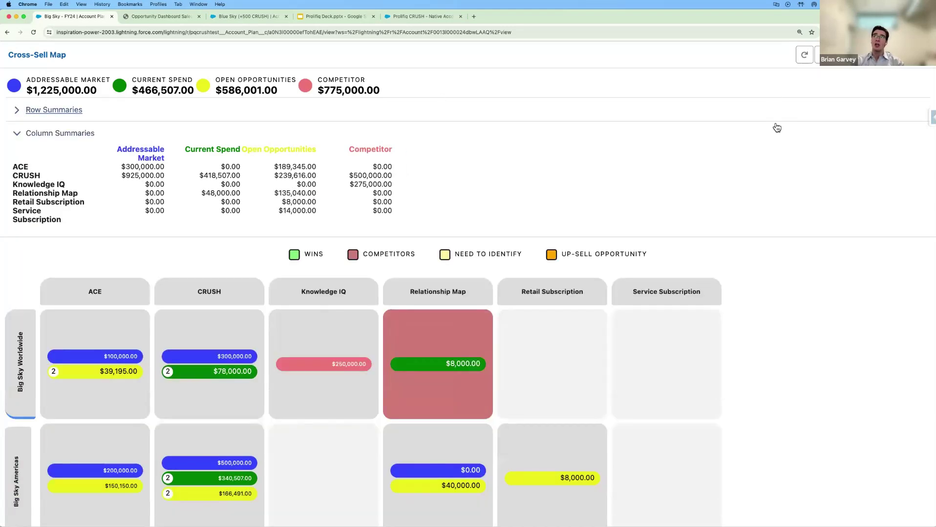
click(777, 132)
click(842, 55)
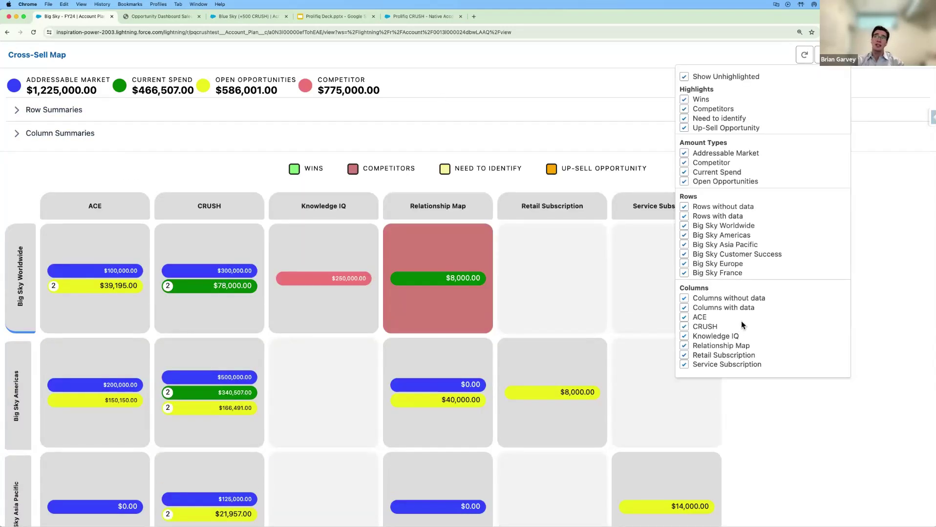
click(724, 364)
click(724, 355)
click(728, 273)
click(726, 263)
click(730, 254)
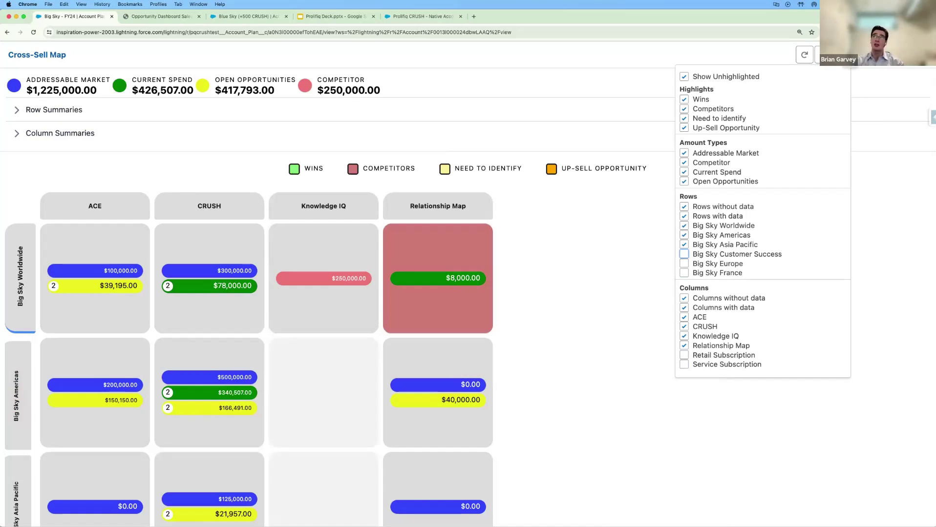
click(842, 54)
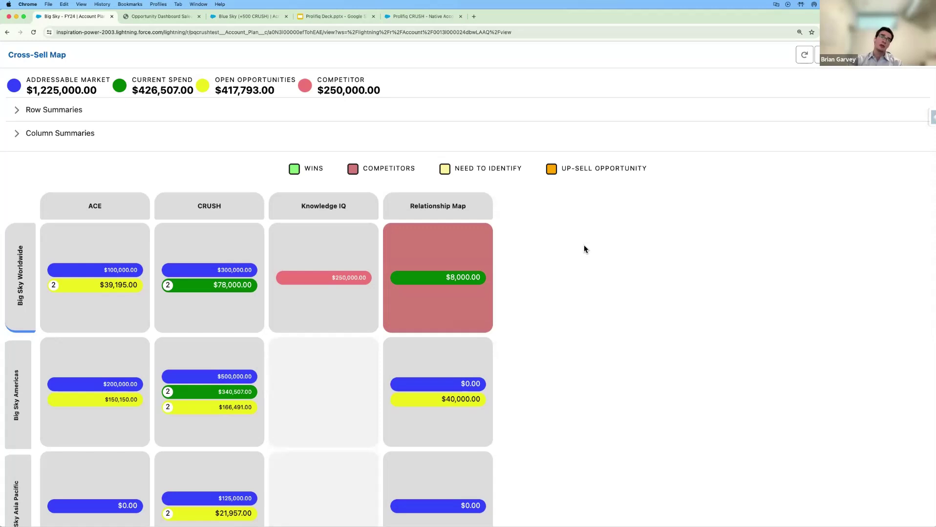
Step: Inspect the Knowledge IQ cell for Big Sky Americas, then leave the full-screen Cross-Sell Map and close the cell's details
click(348, 404)
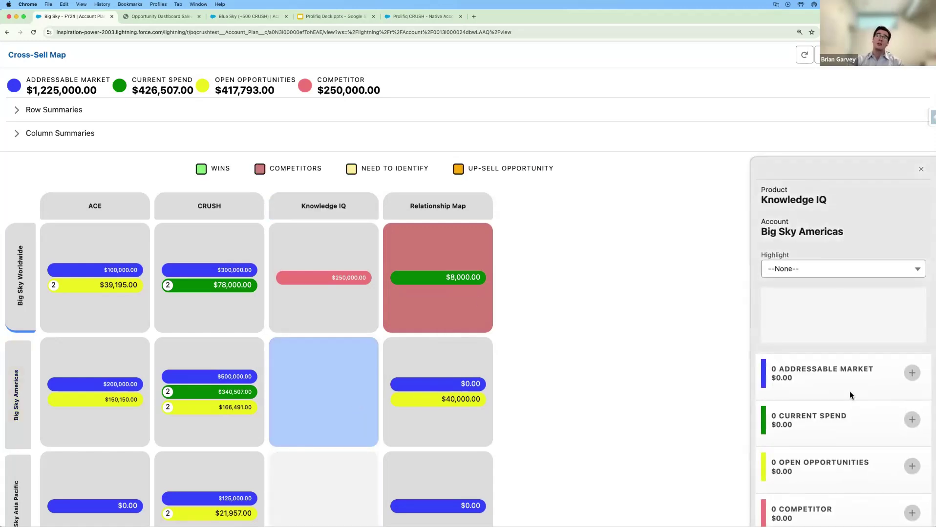
scroll(830, 478, down, 2)
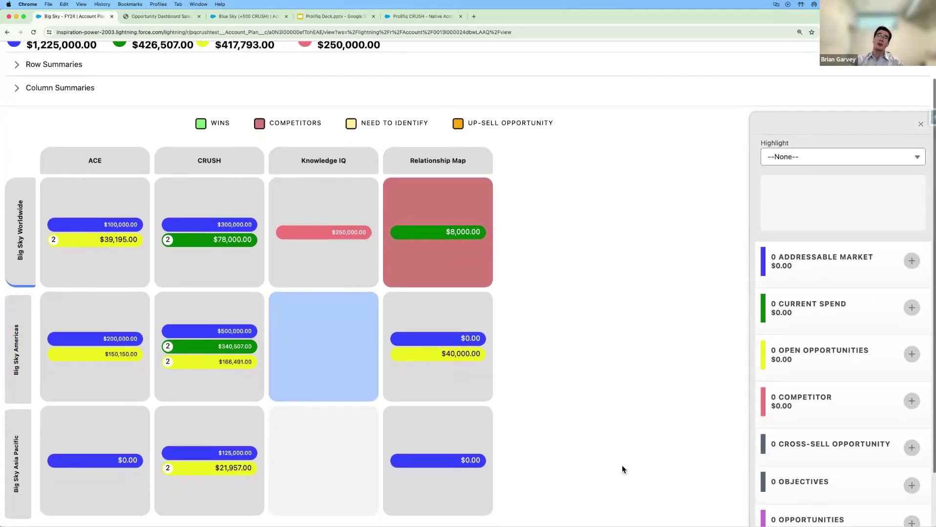
scroll(901, 134, up, 2)
click(921, 55)
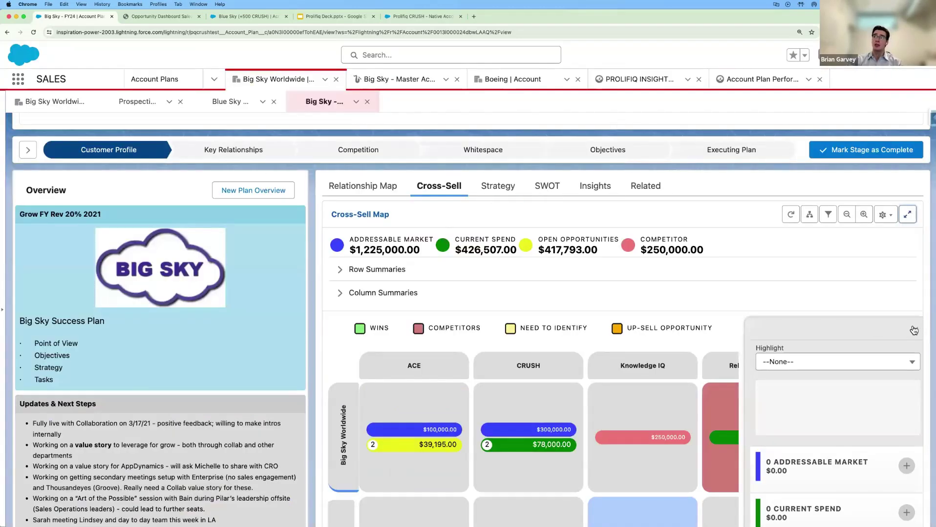
click(913, 331)
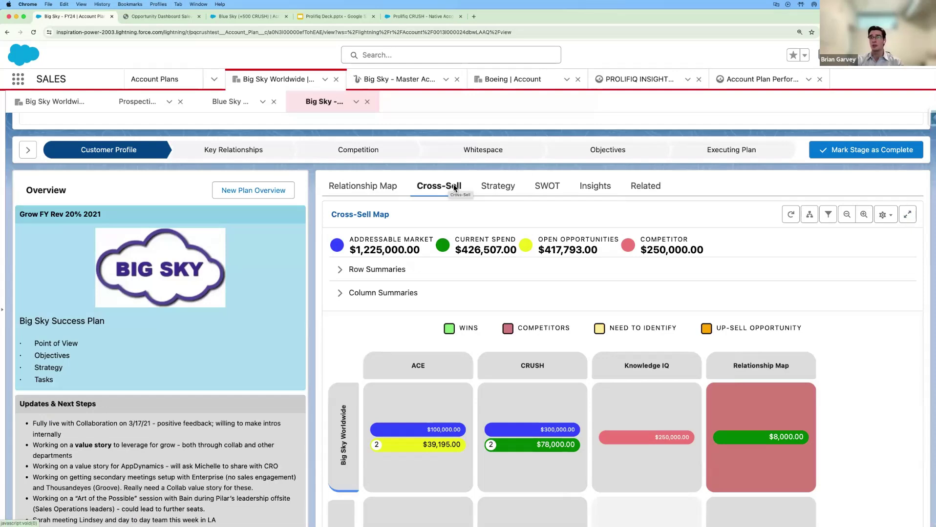
Step: Open the plan's Strategy section and examine the Objective Summary and the tasks under each objective
click(503, 187)
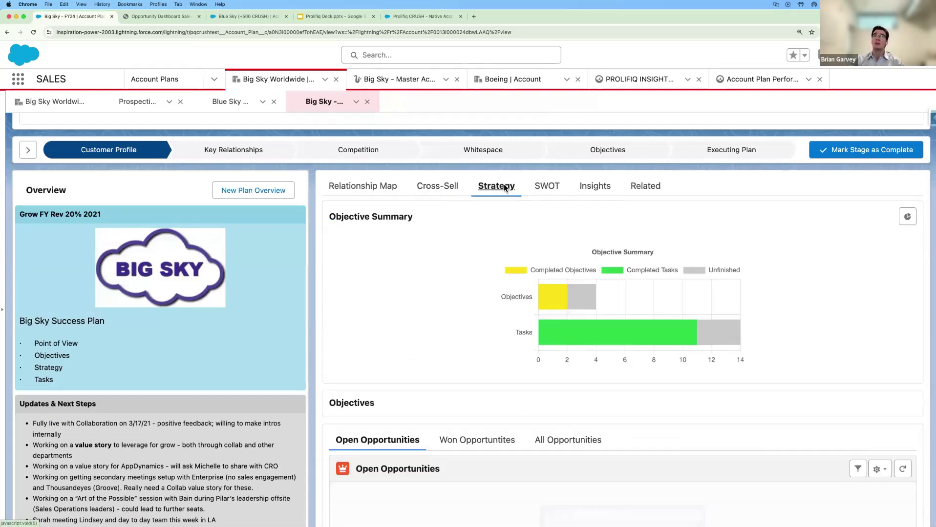
scroll(506, 286, down, 3)
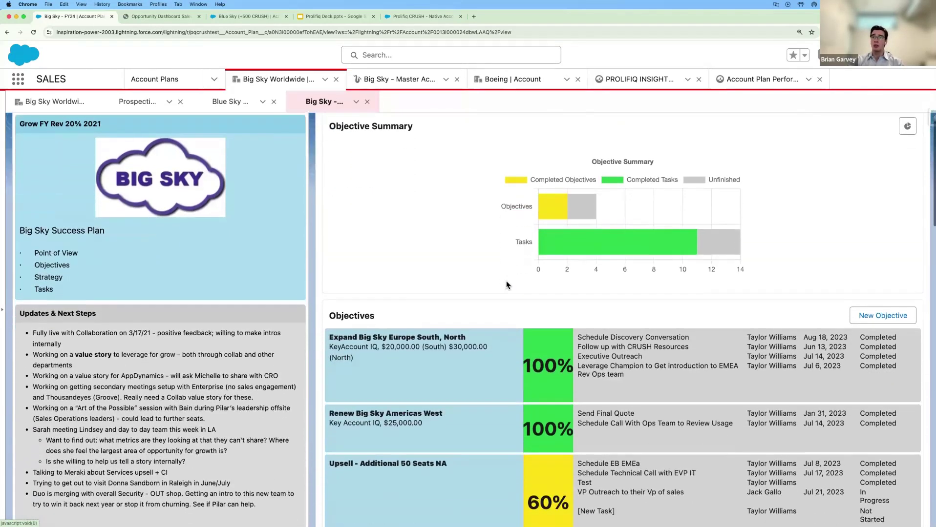
scroll(507, 283, down, 4)
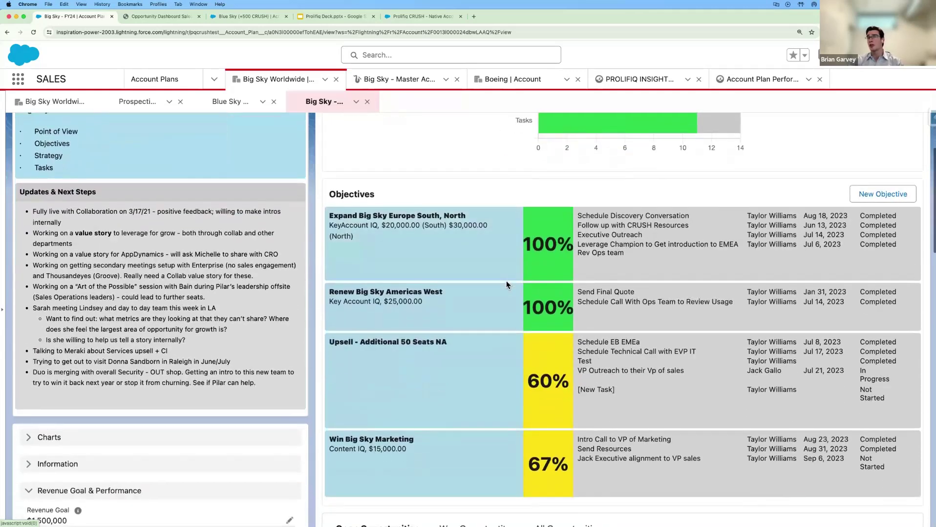
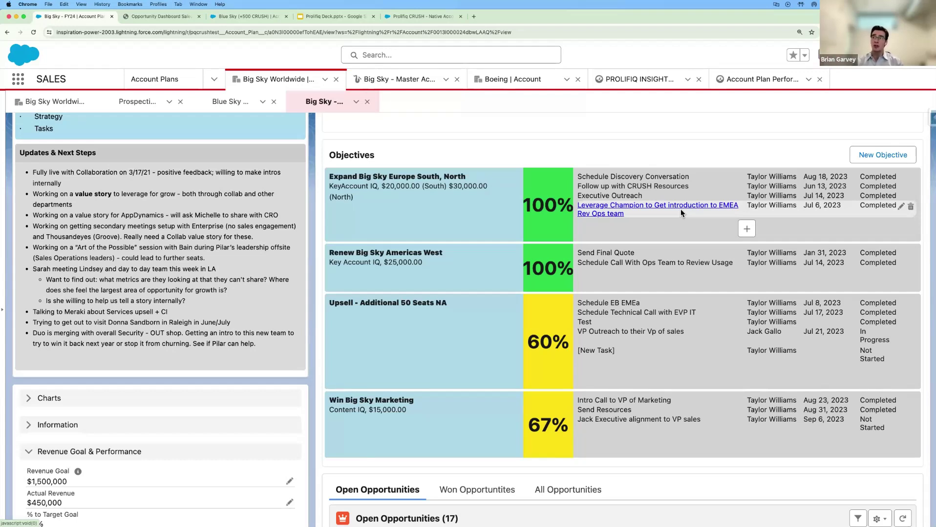
scroll(681, 209, up, 1)
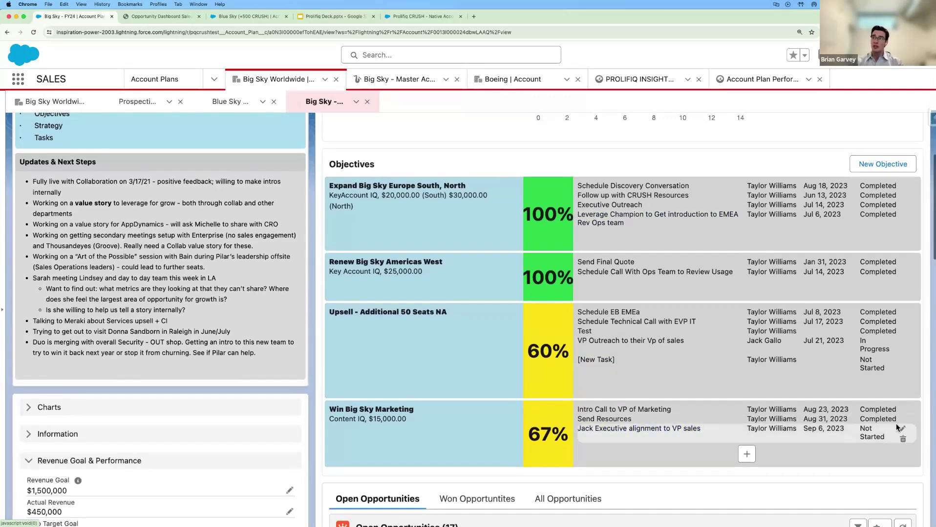
Step: Set the executive alignment to VP sales task under the Win Big Sky Marketing objective to Completed and save it
click(902, 430)
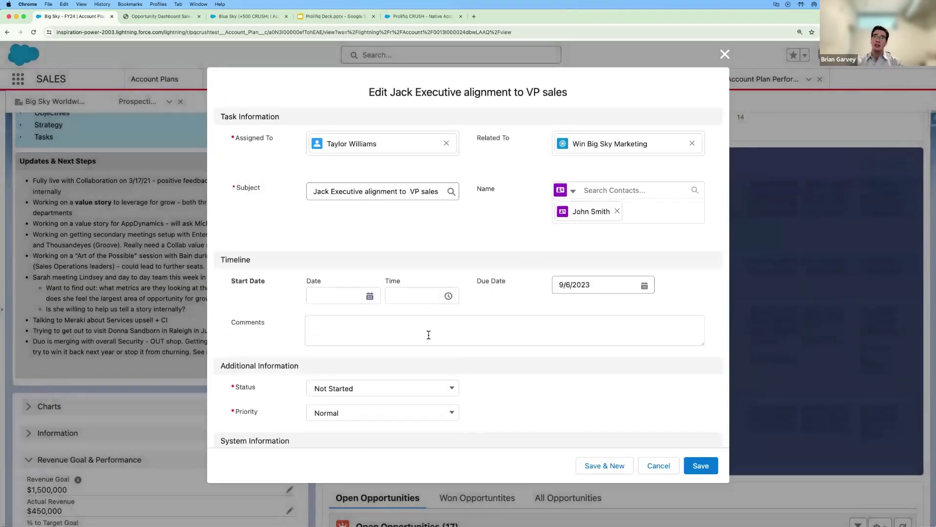
click(414, 373)
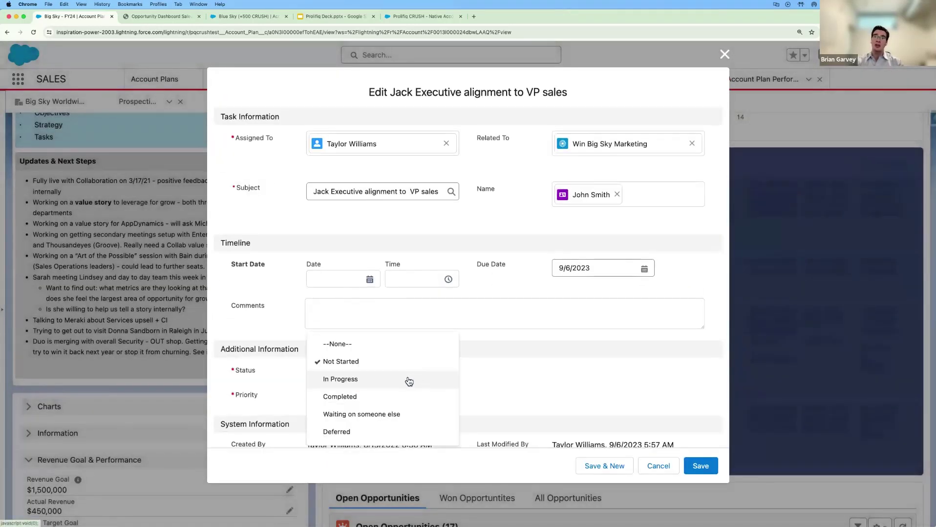
click(414, 398)
click(708, 469)
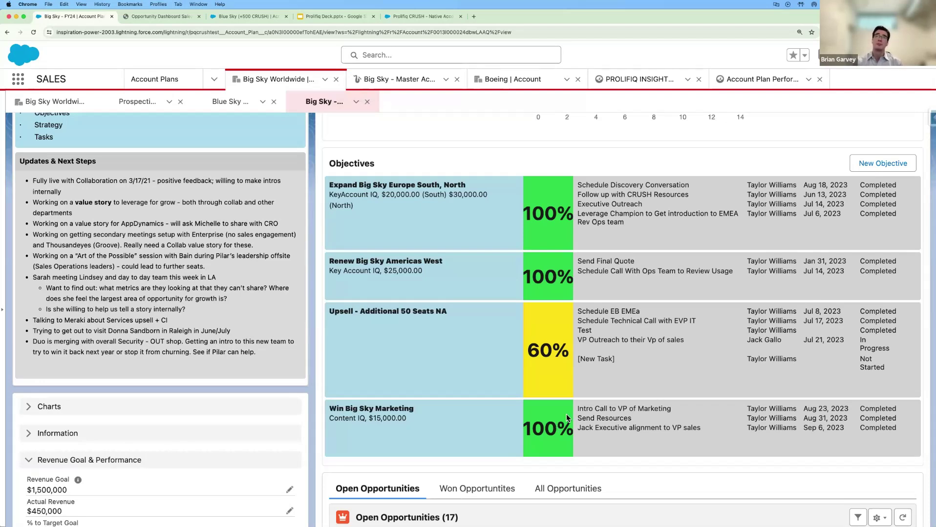
mouse_move(577, 416)
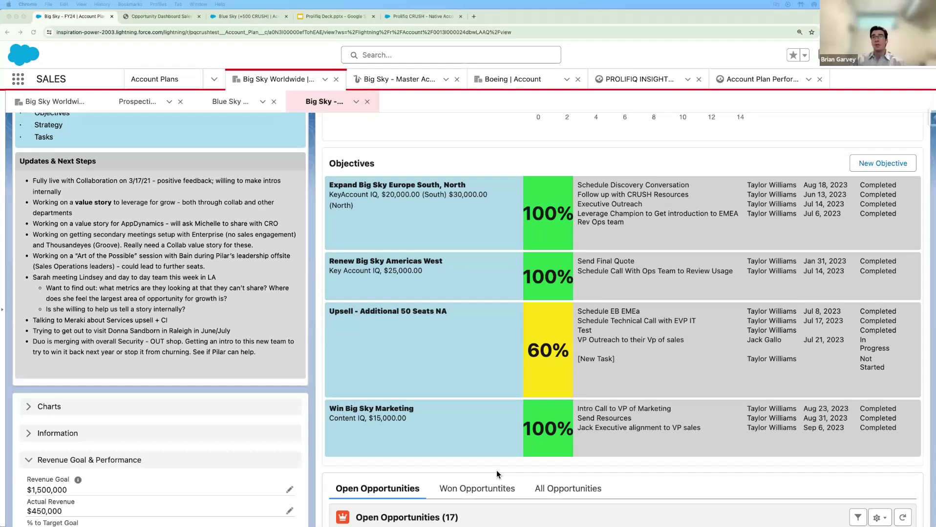
Step: Review the plan's open, won and all opportunities lists below the objectives
scroll(496, 470, down, 1)
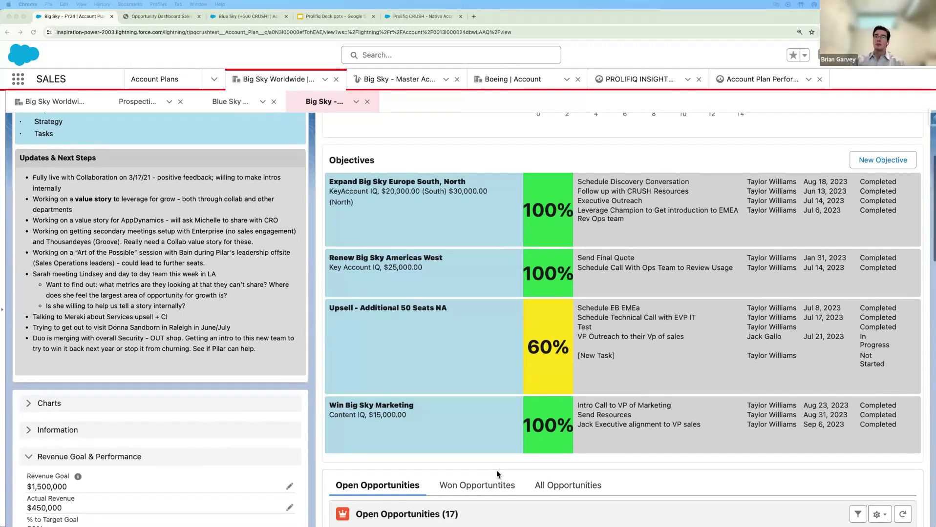
scroll(496, 474, down, 3)
scroll(498, 474, down, 10)
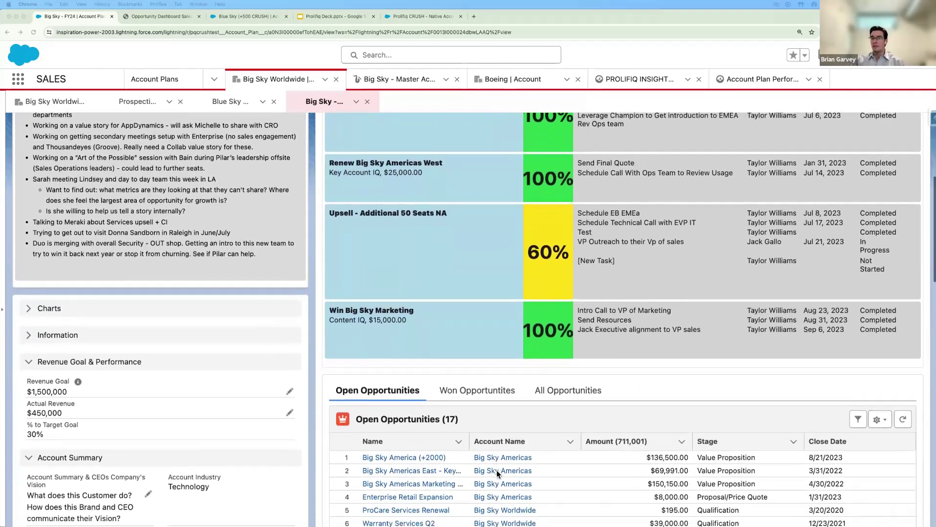
scroll(496, 470, down, 2)
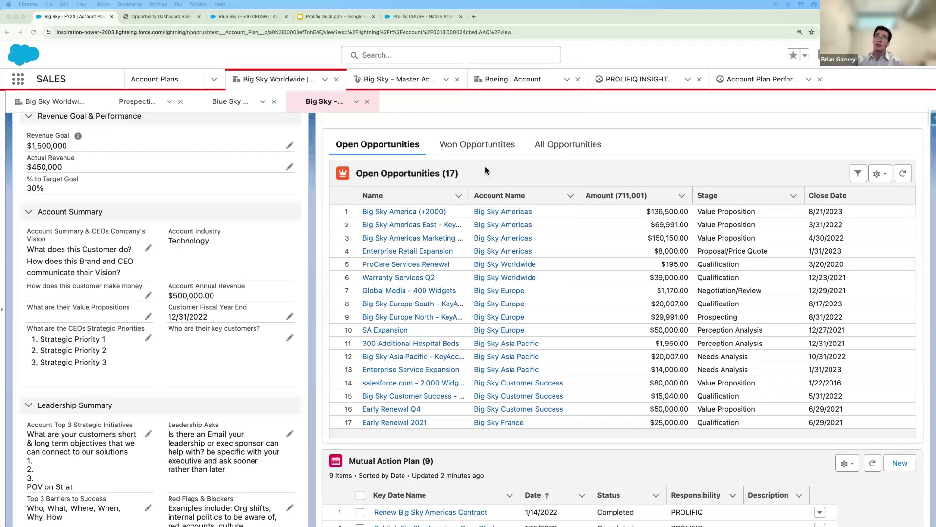
click(495, 144)
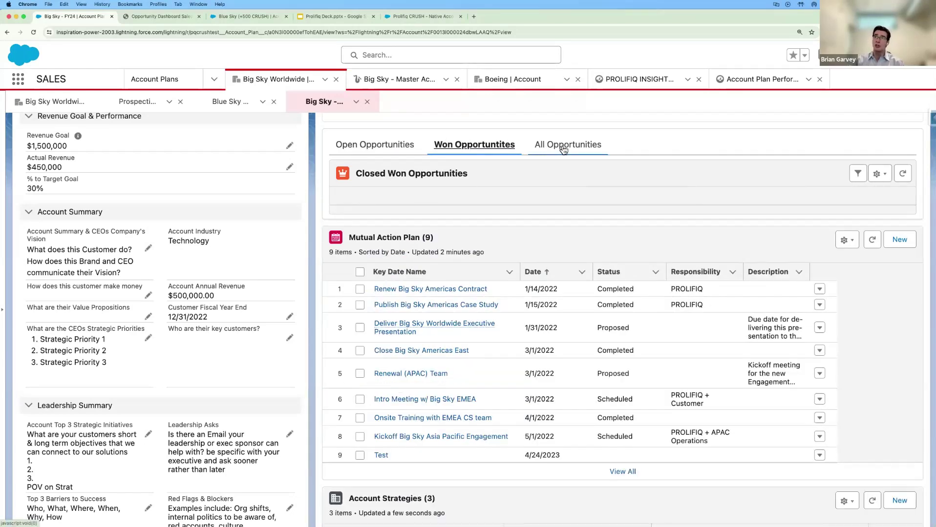
click(562, 149)
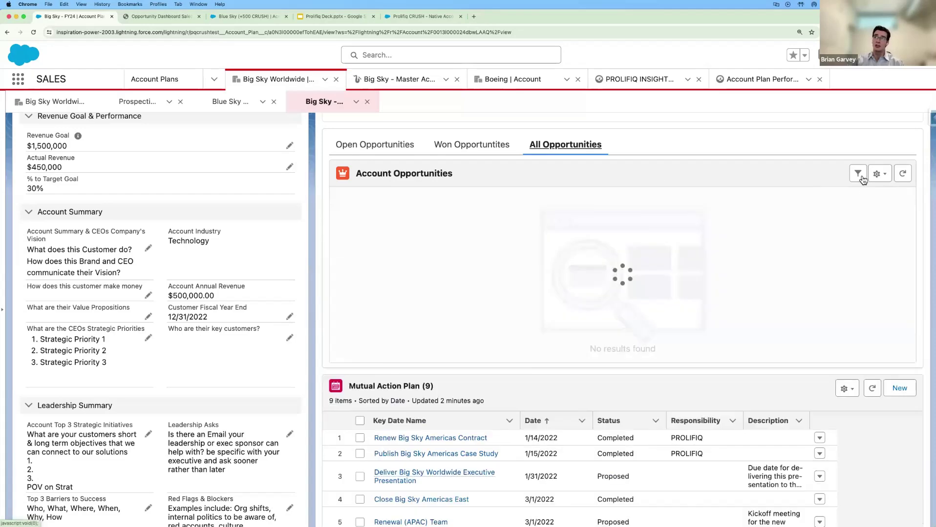
click(858, 174)
click(858, 174)
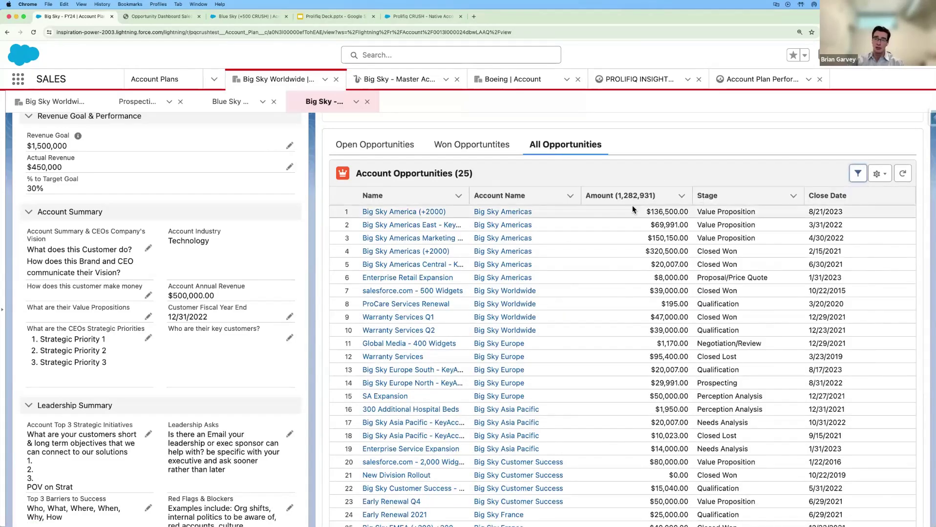
Step: Examine the Mutual Action Plan, Account Strategies and Customer KPIs lists in the Strategy section
scroll(743, 226, down, 8)
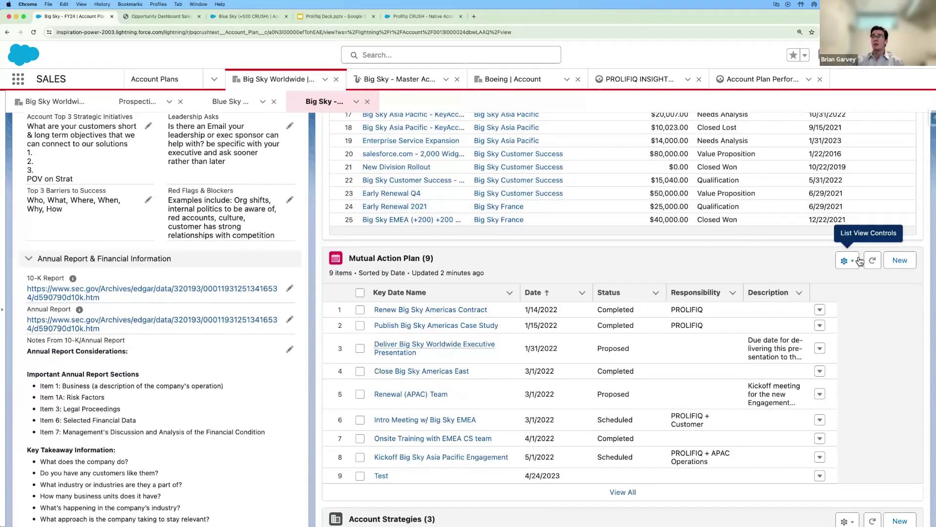
scroll(794, 253, down, 3)
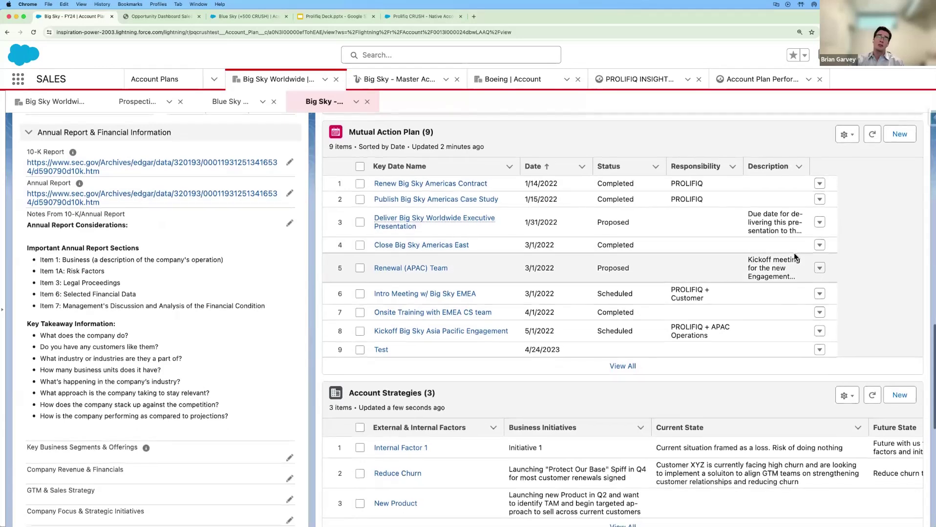
scroll(794, 253, down, 1)
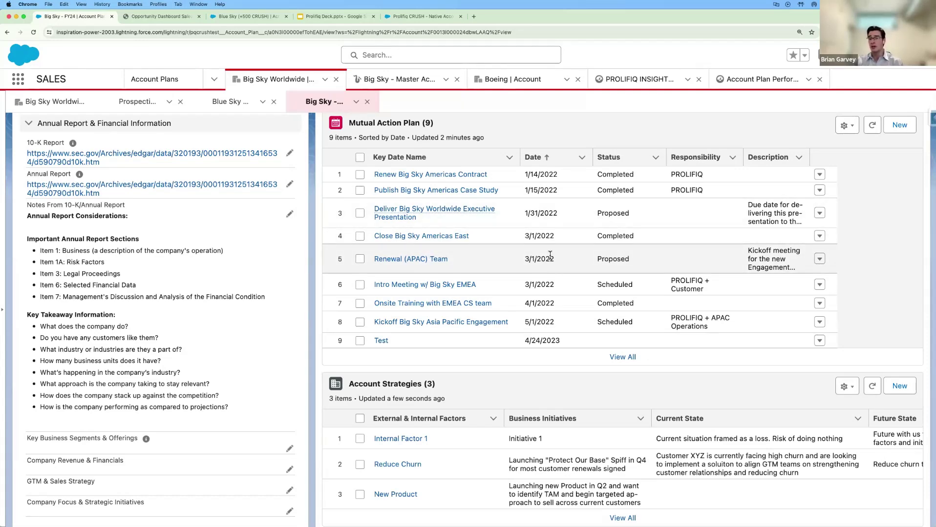
scroll(549, 254, down, 5)
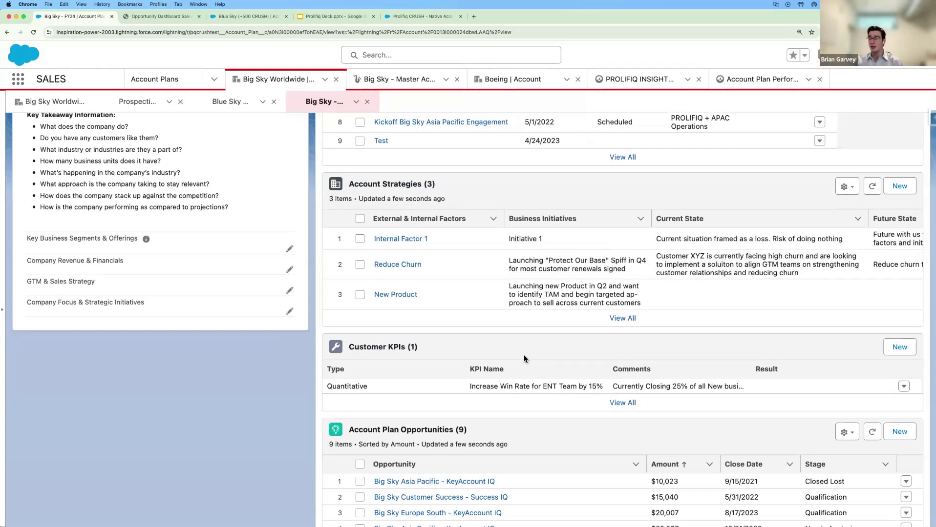
scroll(524, 359, up, 1)
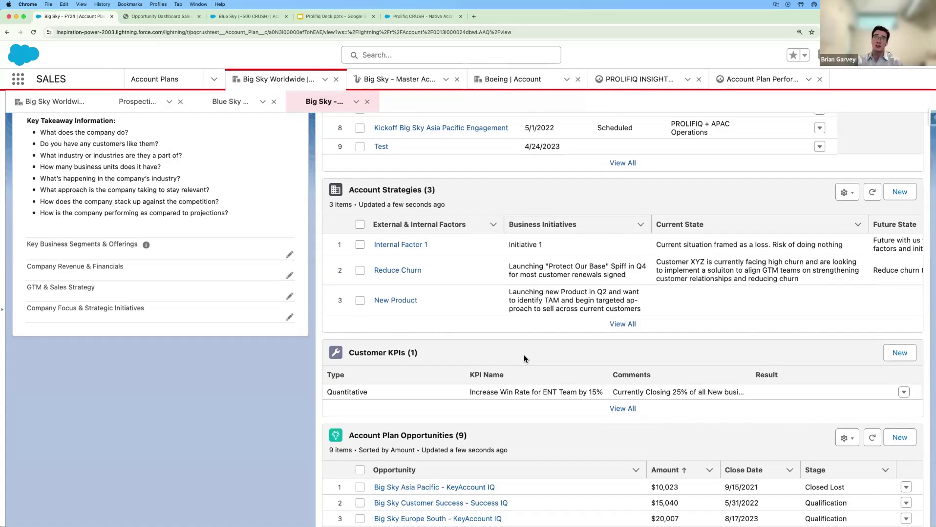
Step: Open the plan's Insights section, review its relationship and contact activity charts, and return to the Account Plan Score
scroll(524, 359, up, 10)
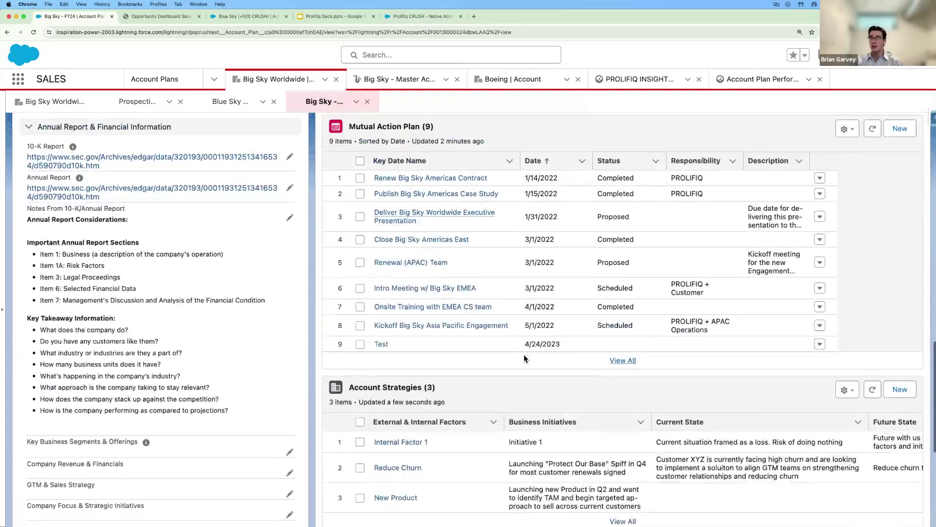
scroll(524, 359, up, 15)
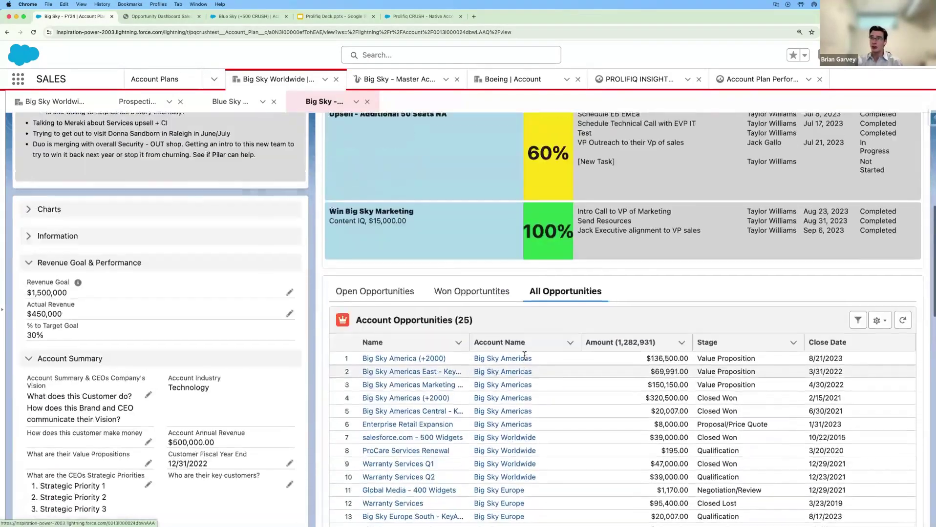
scroll(524, 359, up, 2)
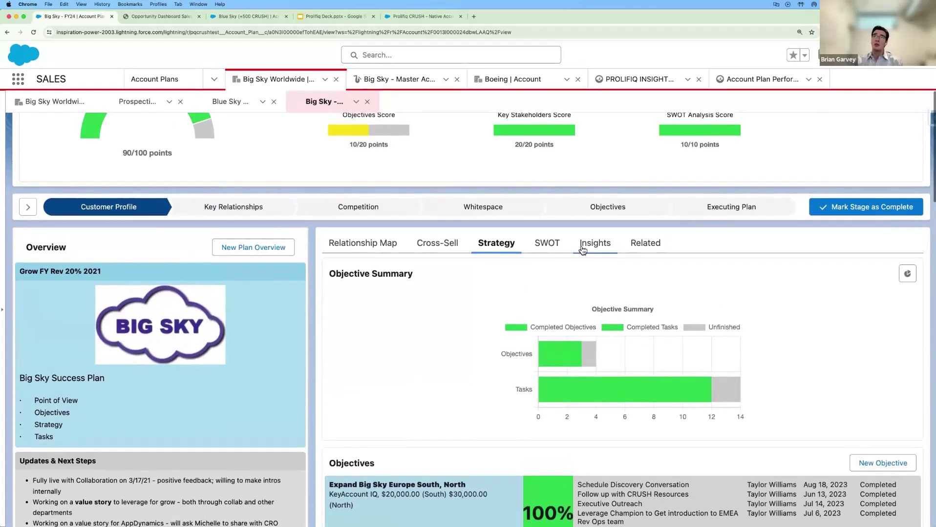
click(586, 250)
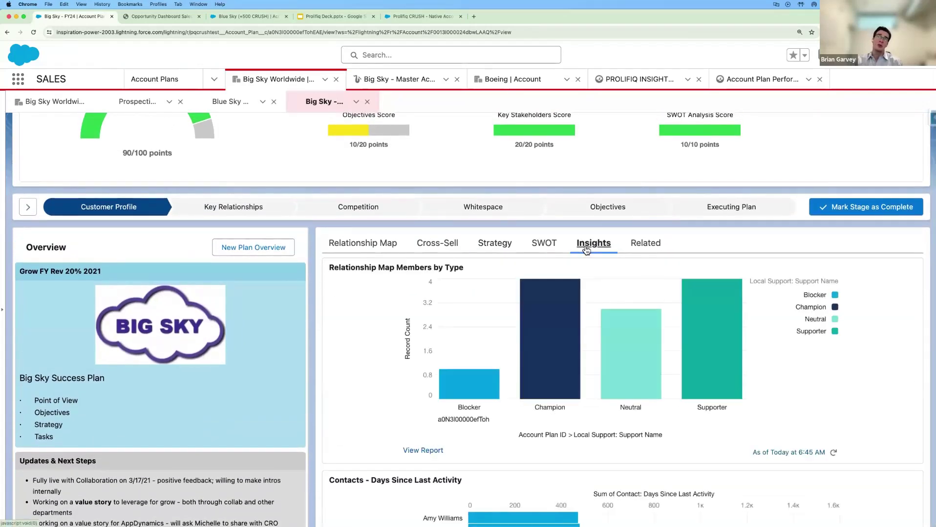
scroll(588, 273, down, 5)
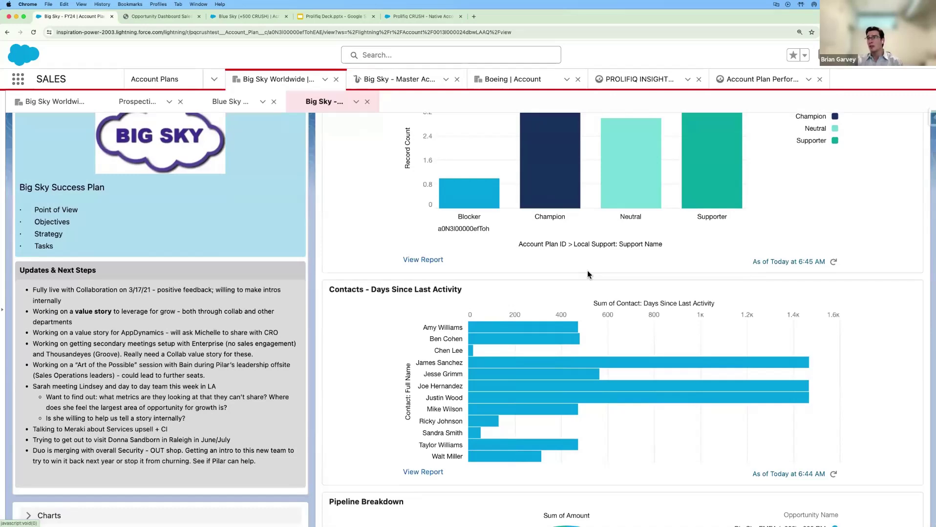
scroll(587, 274, up, 2)
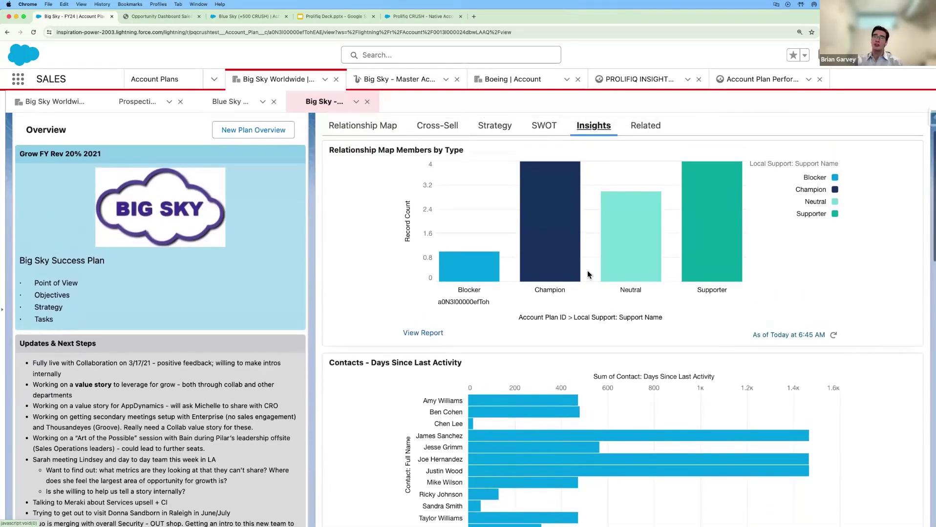
scroll(588, 274, up, 8)
scroll(587, 275, up, 1)
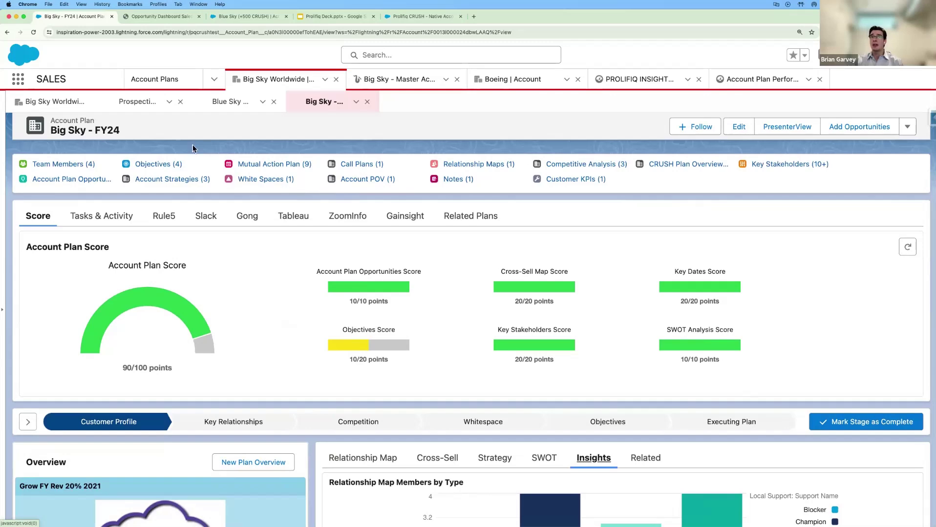
Step: Check the Big Sky Worldwide account's plans, and review the trends, account plans and objectives in Big Sky - Master Account Plan
click(54, 101)
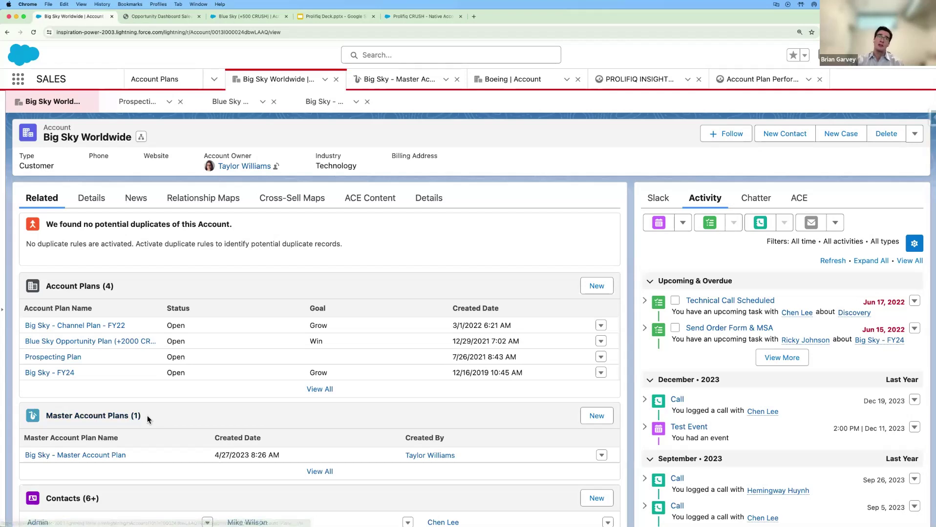
mouse_move(93, 331)
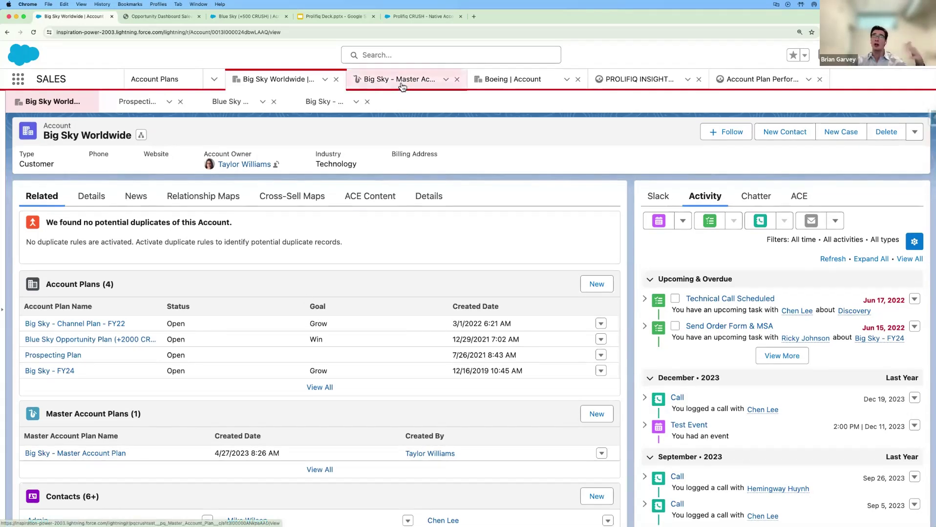
click(401, 84)
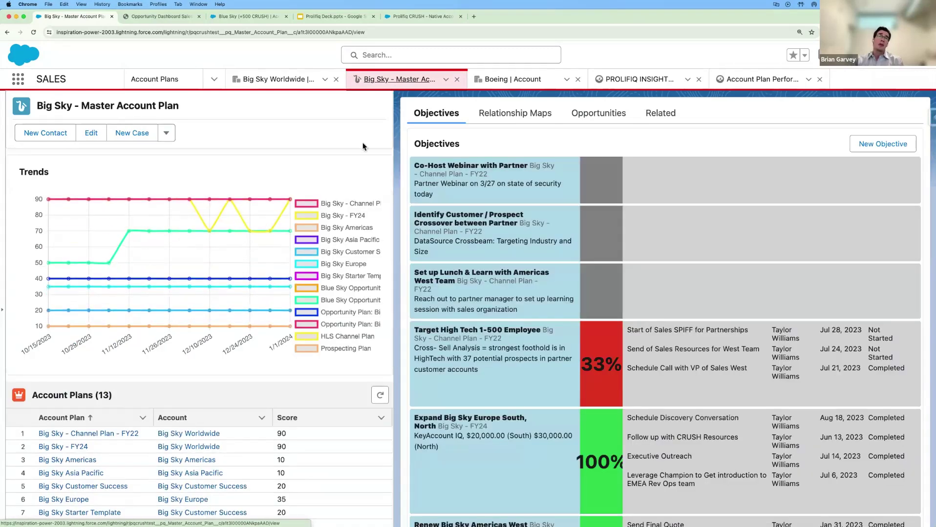
scroll(98, 246, down, 1)
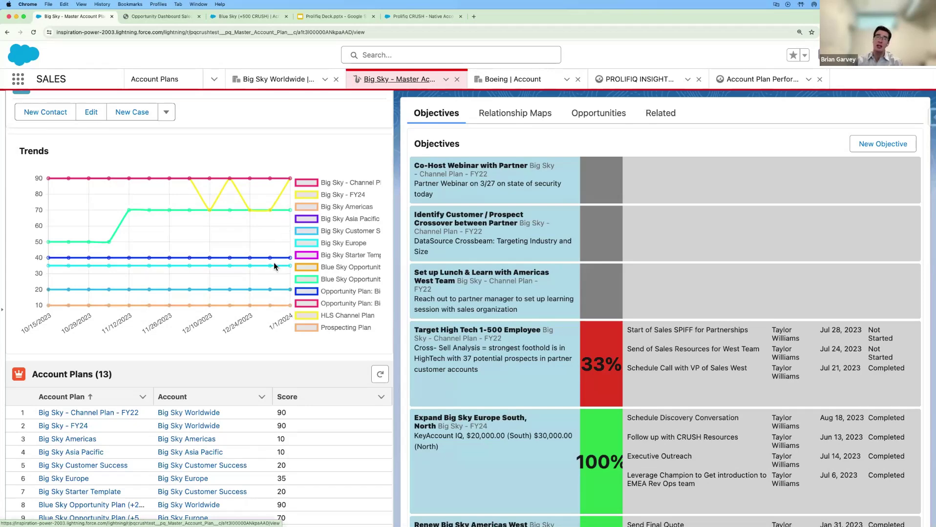
scroll(208, 330, down, 2)
scroll(209, 327, down, 4)
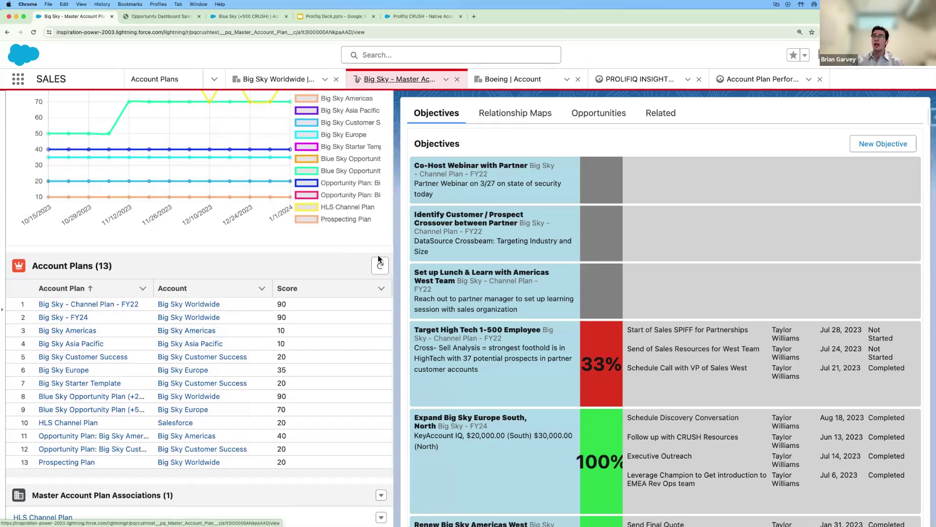
scroll(522, 229, down, 7)
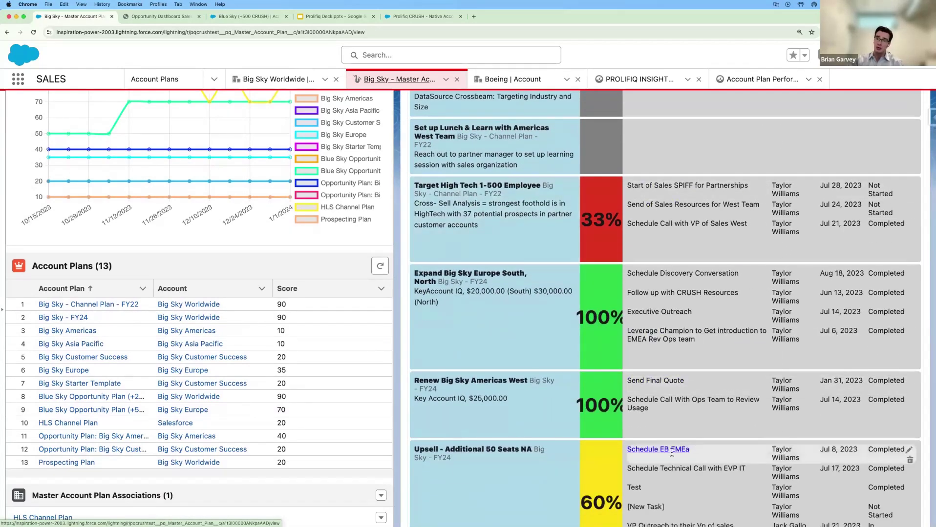
Step: Open the master plan's relationship maps and review the Big Sky - FY23 and Big Sky Americas maps
scroll(630, 342, up, 7)
click(515, 113)
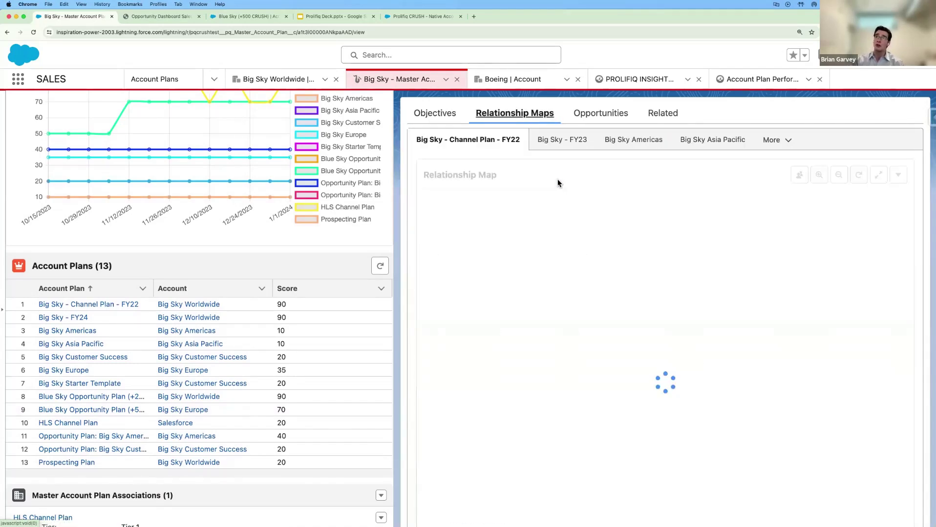
click(567, 147)
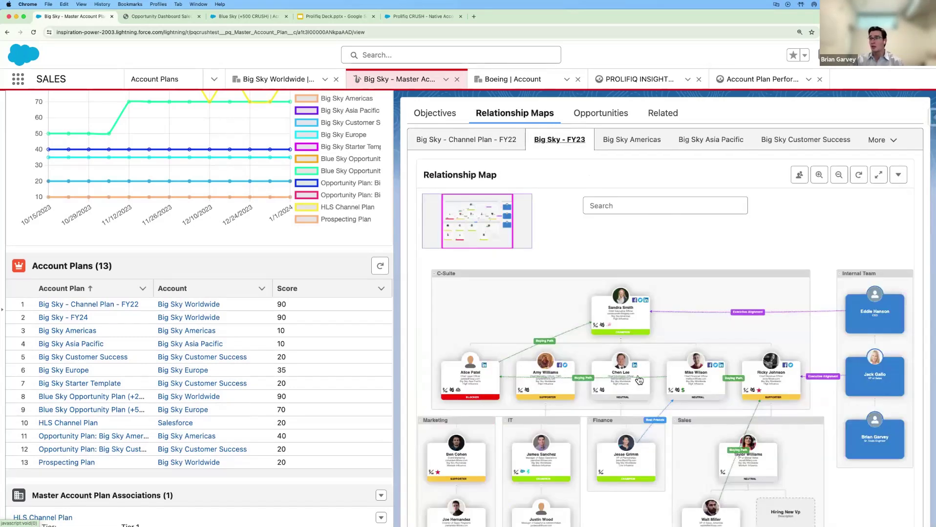
click(648, 141)
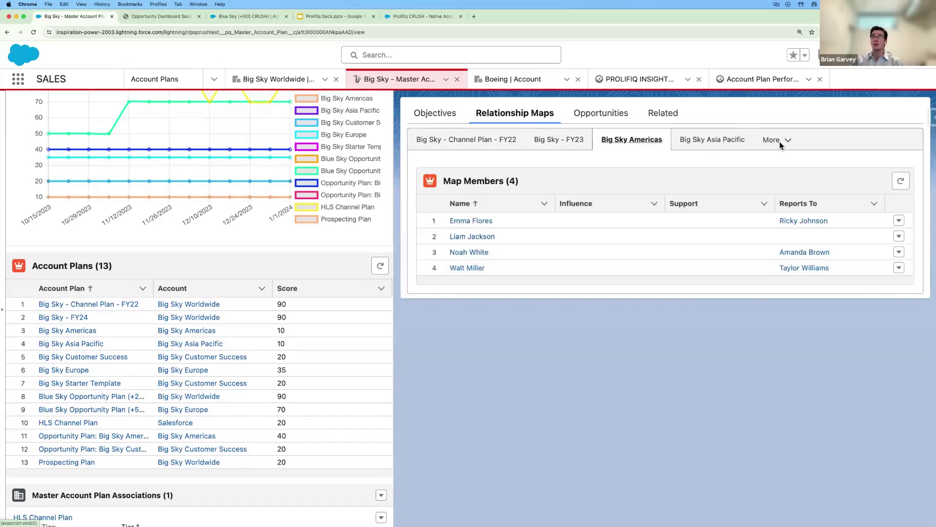
scroll(752, 253, down, 1)
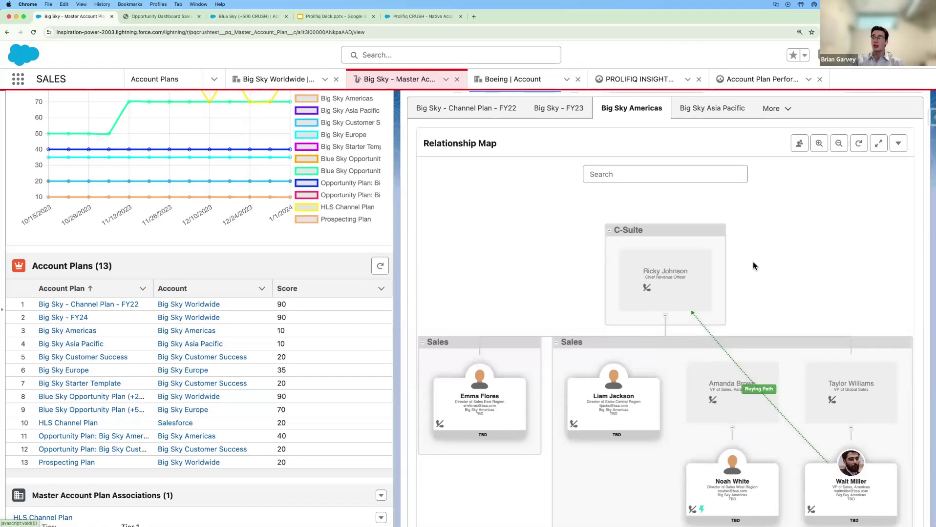
scroll(784, 109, up, 1)
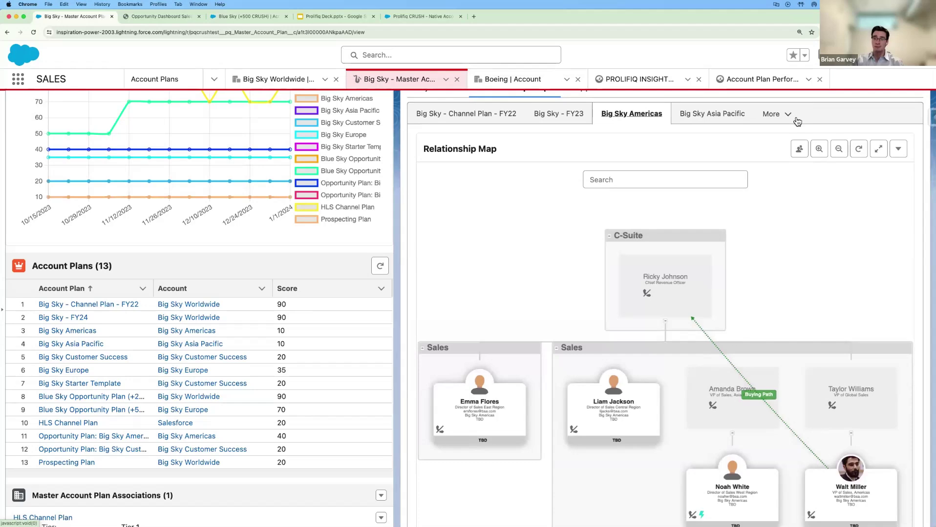
scroll(798, 121, up, 3)
scroll(391, 154, up, 5)
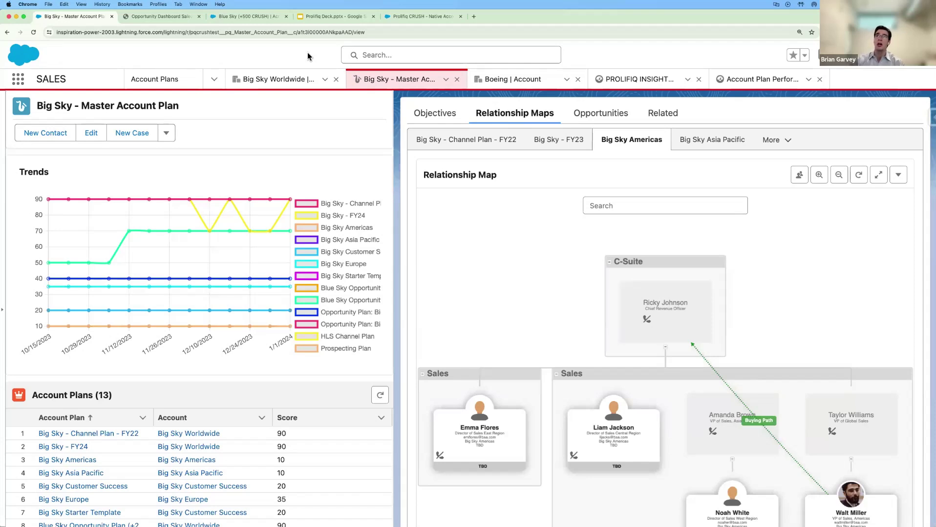
Step: Open the PROLIFIQ INSIGHTS: Manager Opportunity dashboard and examine its pipeline at risk, key dates, objectives and account plan tasks
click(639, 79)
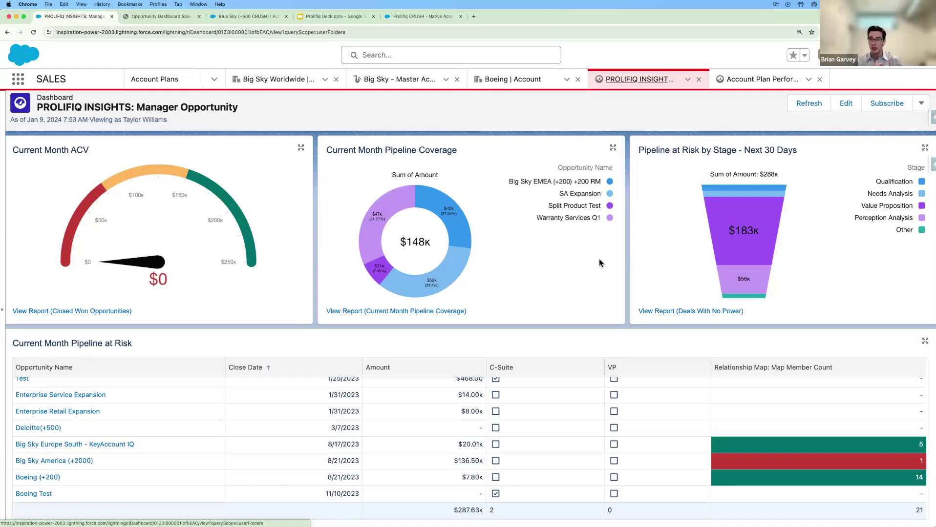
scroll(518, 355, down, 2)
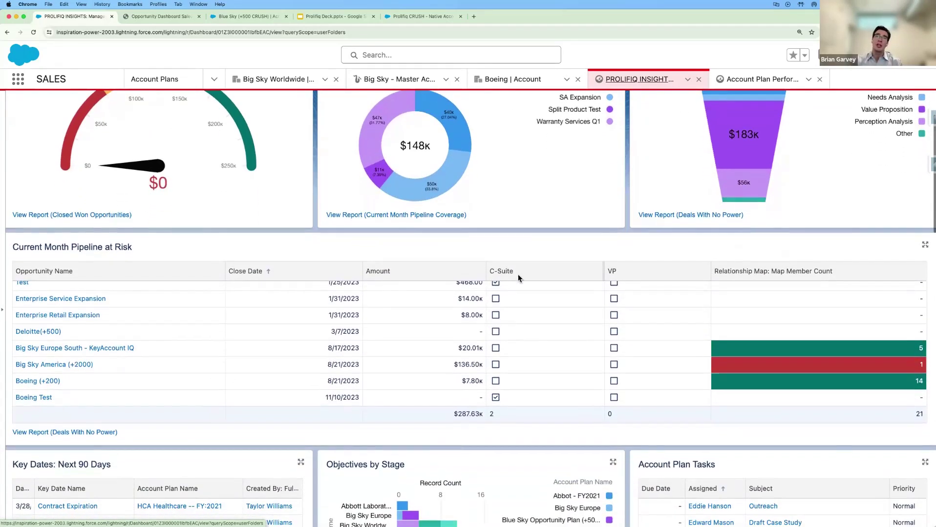
scroll(514, 296, up, 1)
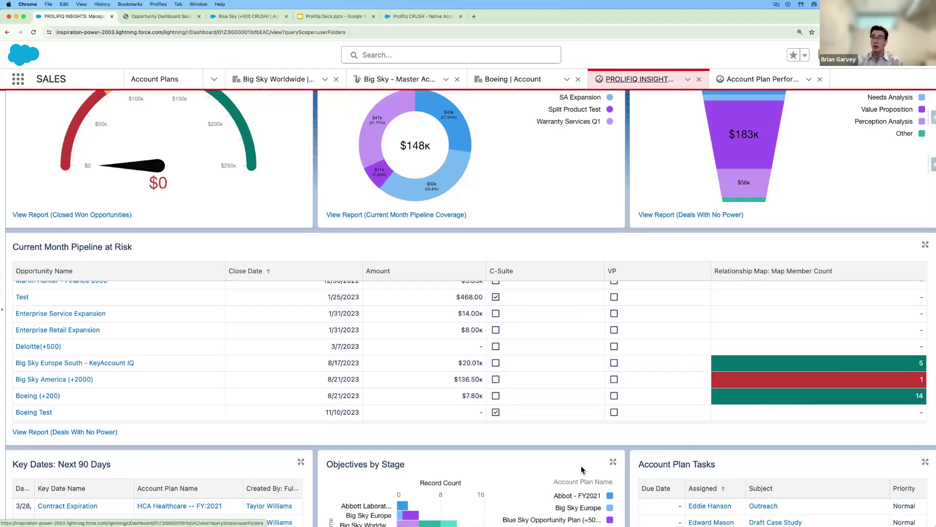
scroll(634, 436, down, 3)
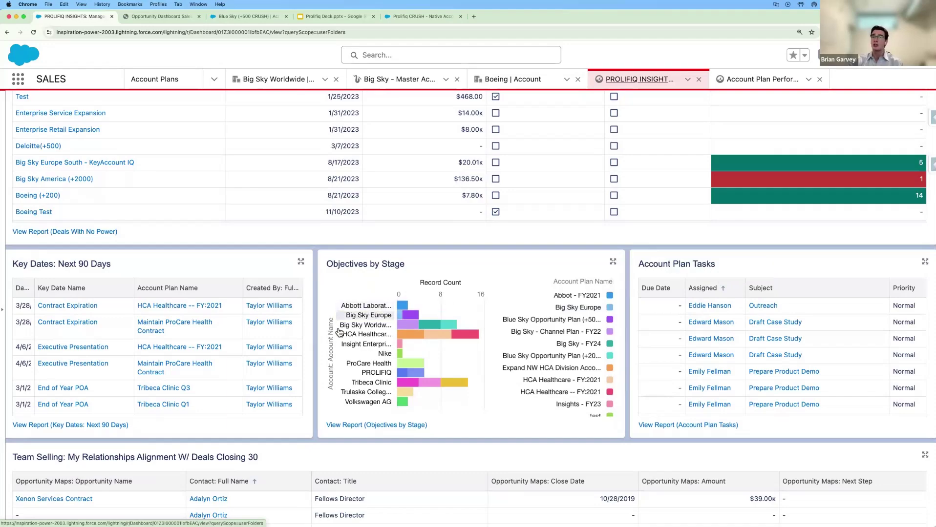
Step: Examine the dashboard's team selling, win rate, deal size and key stakeholder movement charts, and return to the pipeline overview
scroll(315, 348, down, 1)
scroll(315, 346, down, 10)
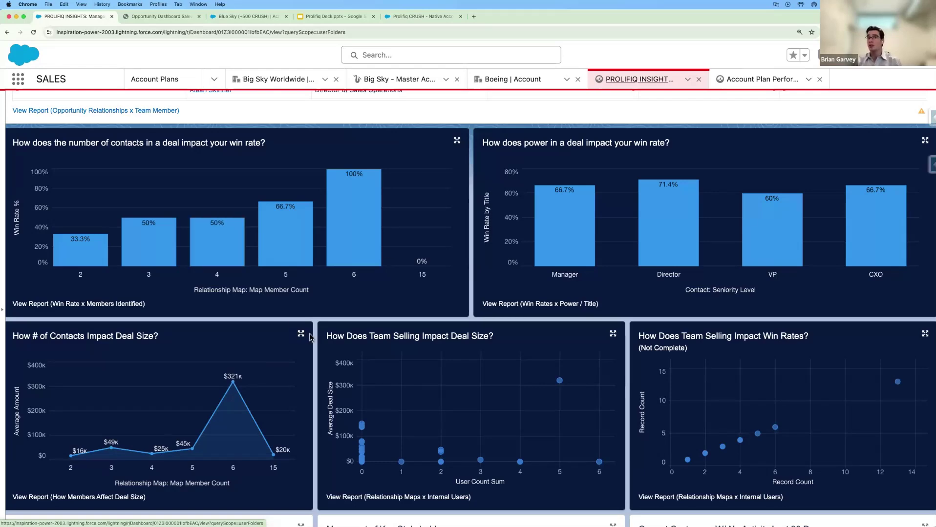
scroll(311, 334, down, 3)
scroll(312, 334, down, 5)
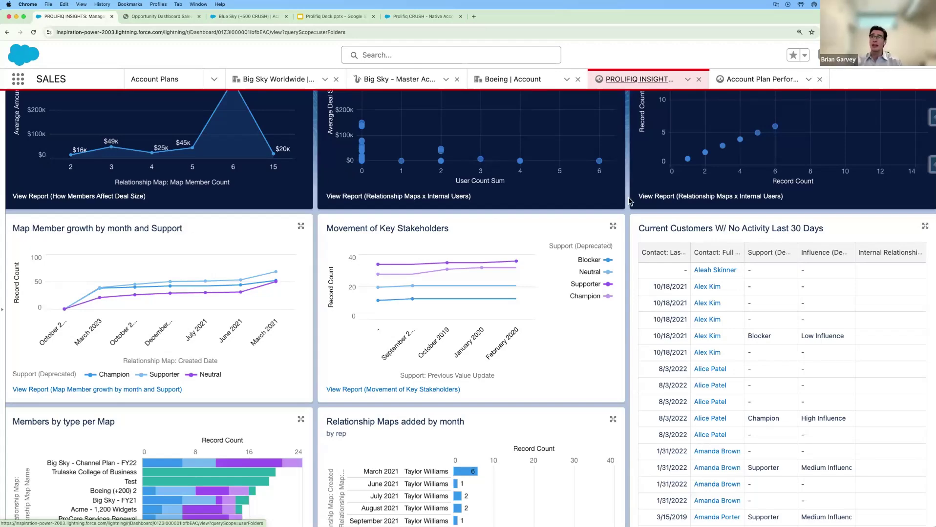
scroll(622, 226, up, 20)
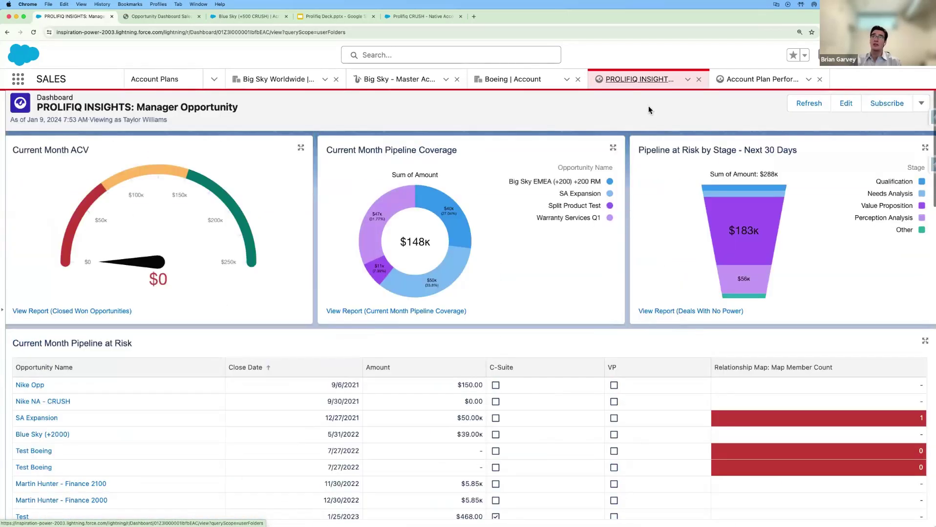
Step: Open the Account Plan Performance dashboard and review its revenue performance, TAM with Competition and Account Plan Objectives charts
click(754, 80)
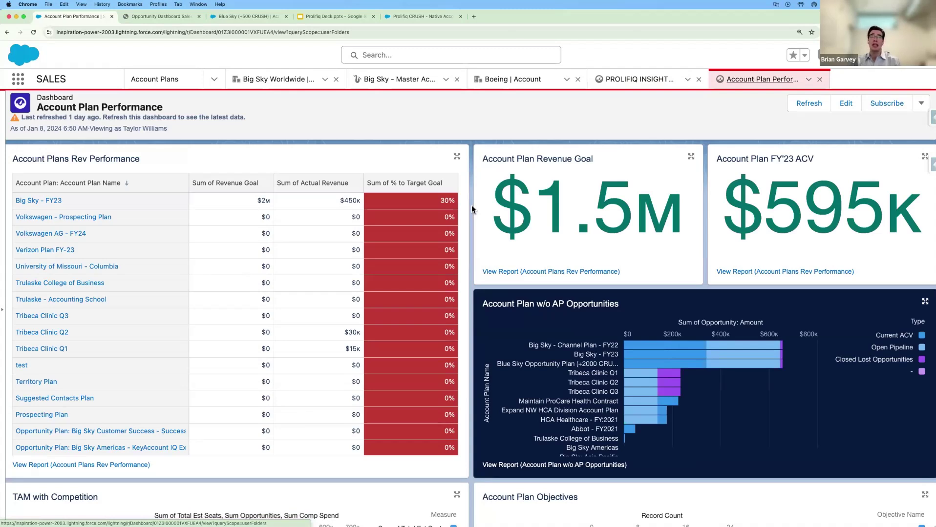
scroll(471, 209, down, 1)
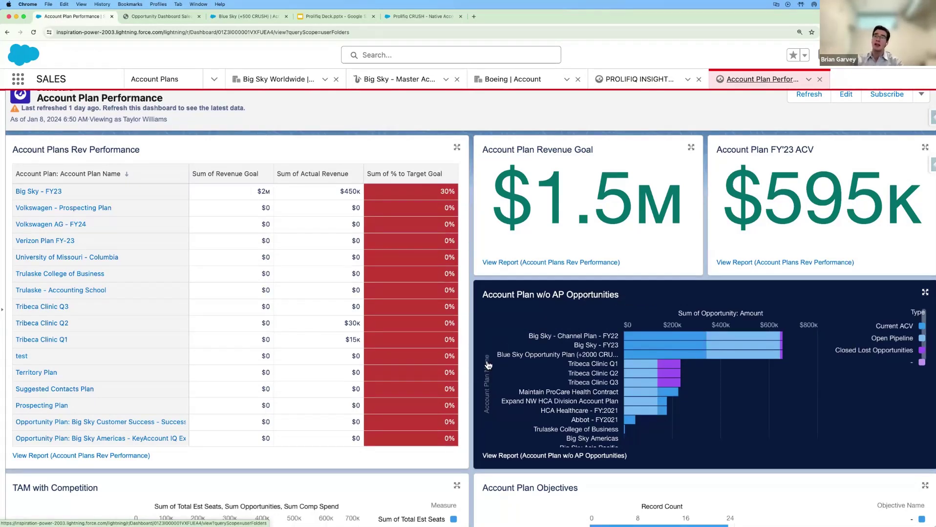
scroll(471, 373, down, 5)
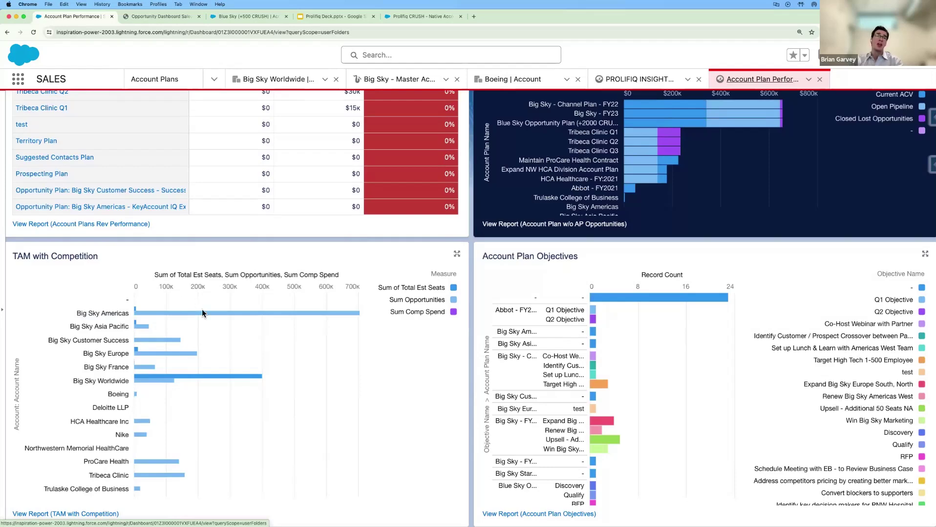
scroll(199, 319, down, 1)
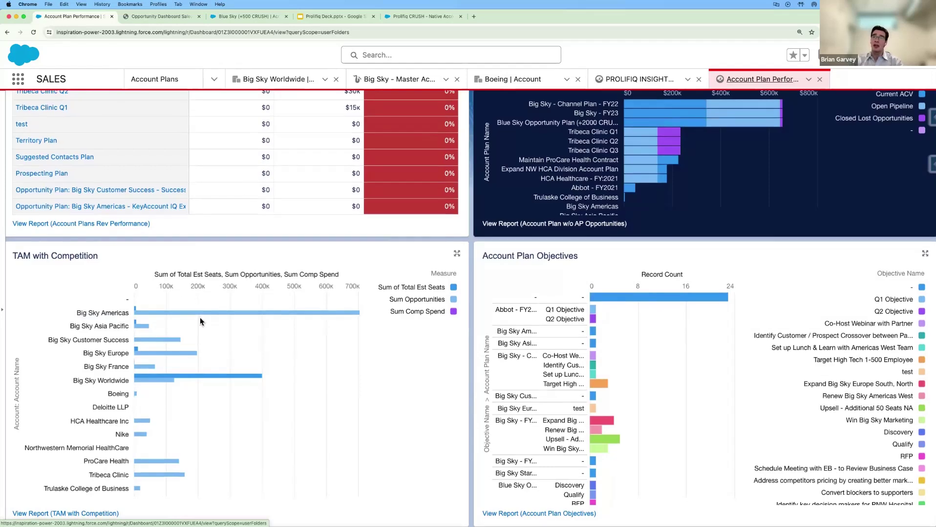
scroll(199, 317, down, 1)
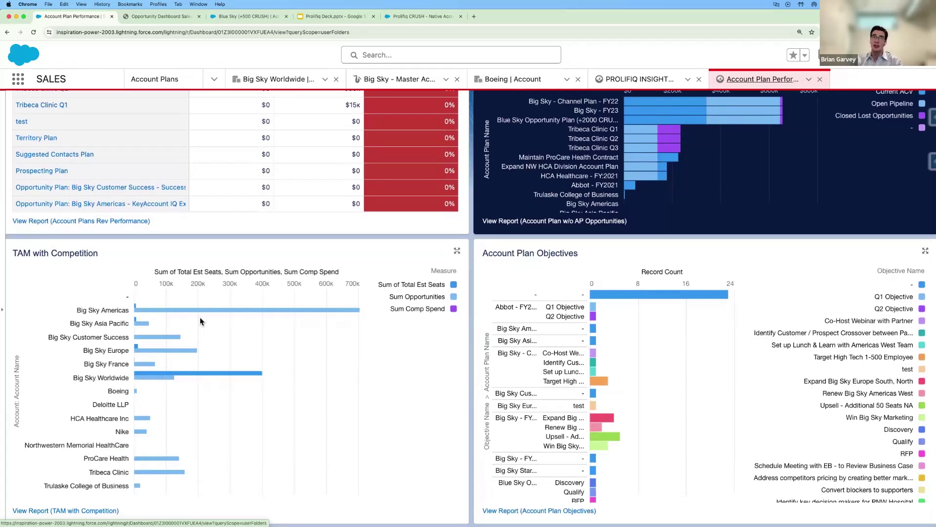
scroll(408, 327, up, 1)
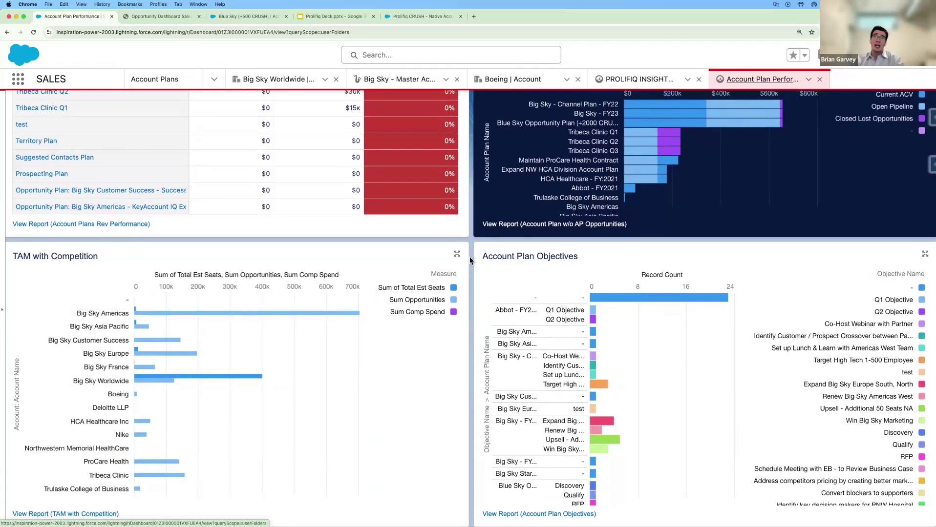
scroll(471, 260, up, 5)
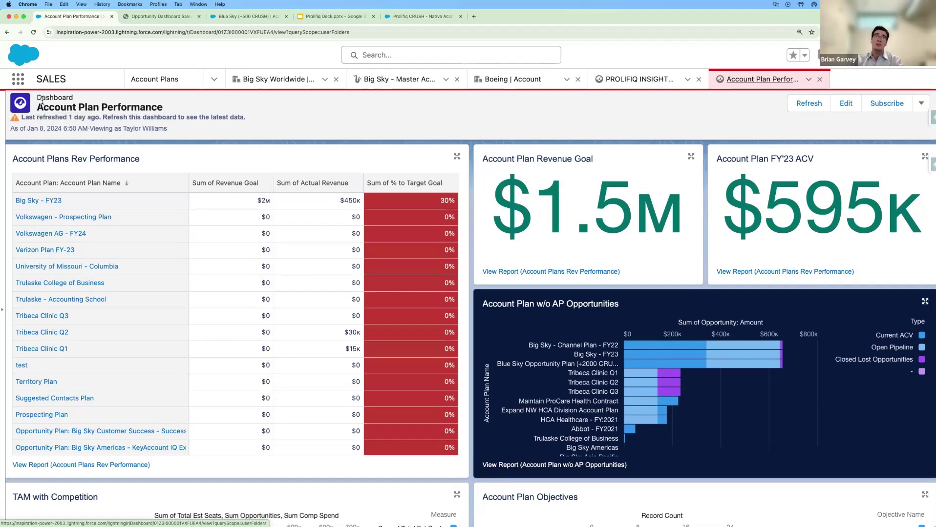
Step: Switch to the Opportunity Dashboard PDF and compare account plans created, win rates by rep, and win rates with and without plans
click(174, 18)
scroll(344, 177, up, 15)
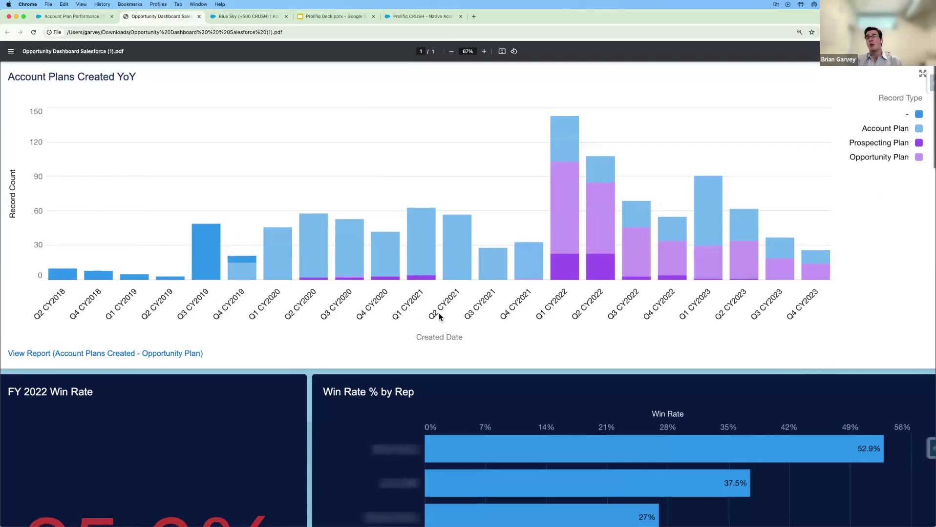
scroll(439, 315, down, 5)
scroll(438, 314, down, 1)
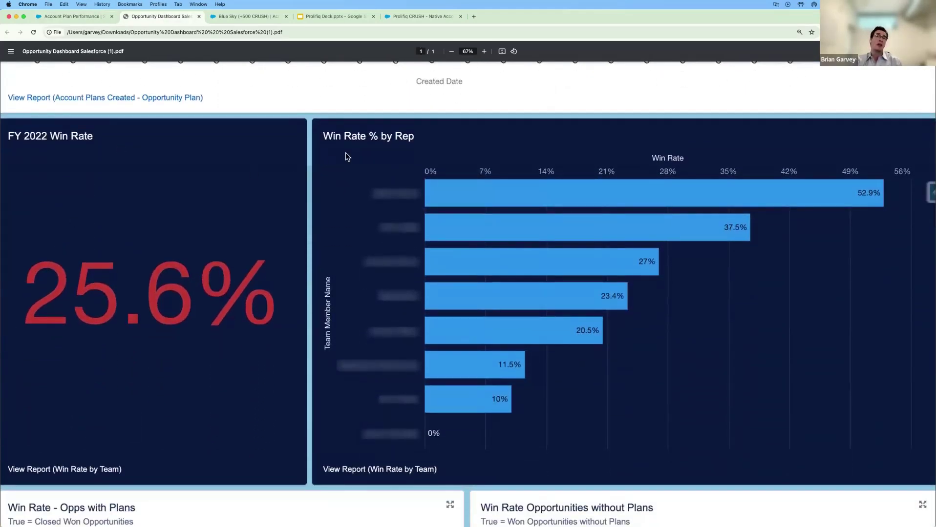
scroll(311, 142, down, 6)
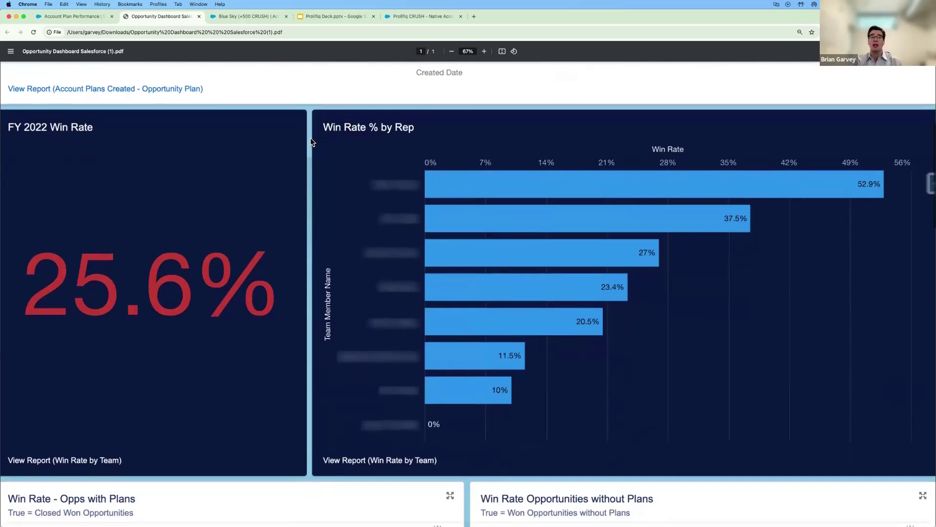
scroll(311, 142, down, 2)
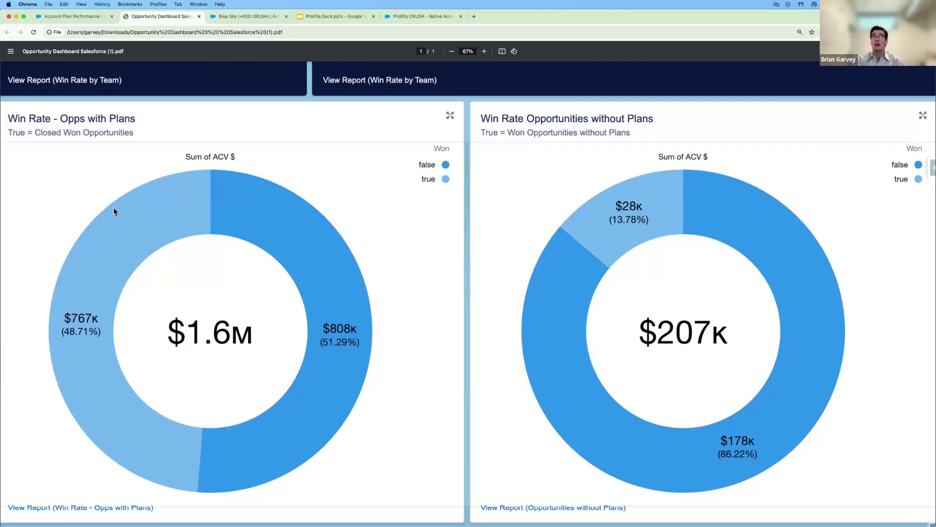
scroll(113, 211, up, 6)
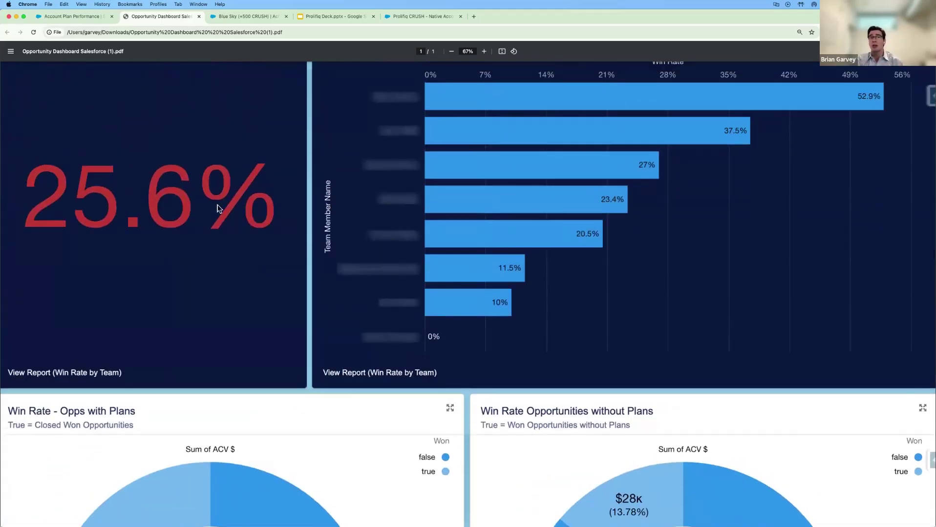
scroll(227, 209, down, 6)
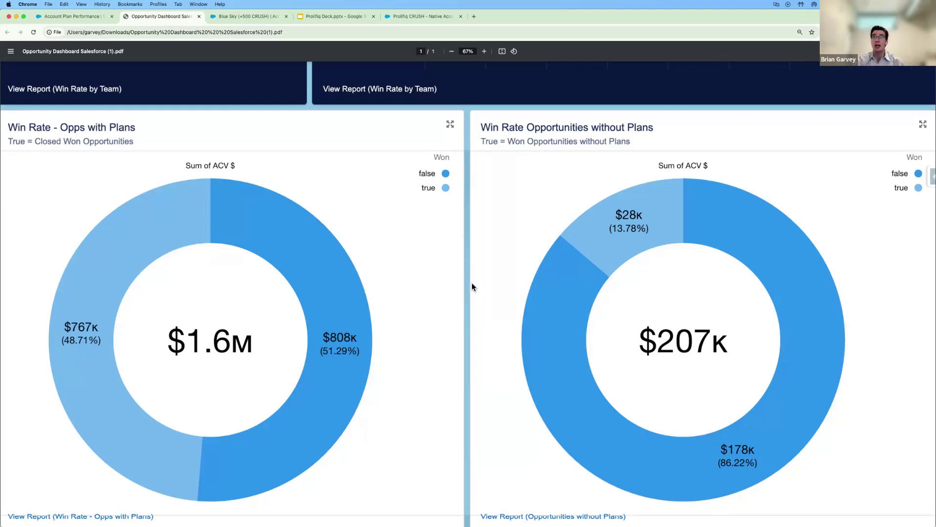
Step: Examine the PDF's opportunity plan wins, average deal size, new business revenue by team member and average sales cycle length charts
scroll(466, 283, down, 6)
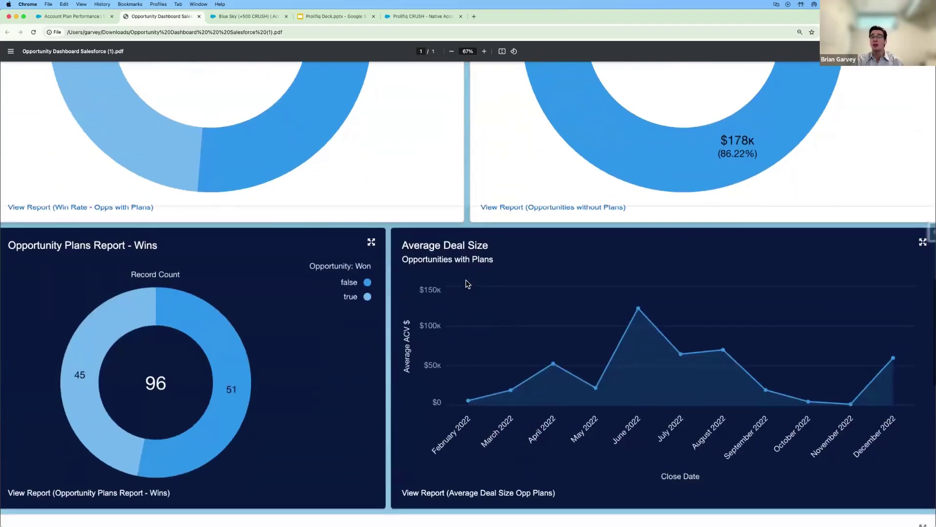
scroll(465, 282, down, 3)
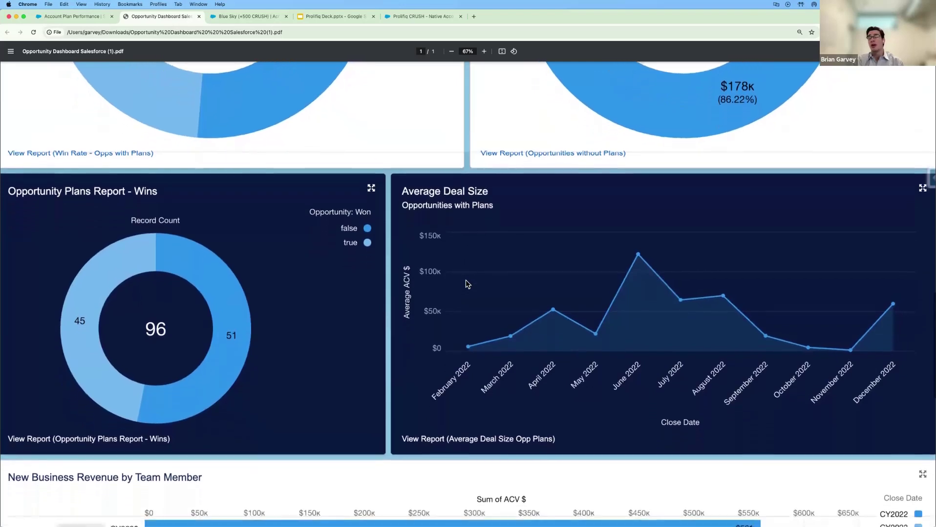
scroll(466, 281, down, 6)
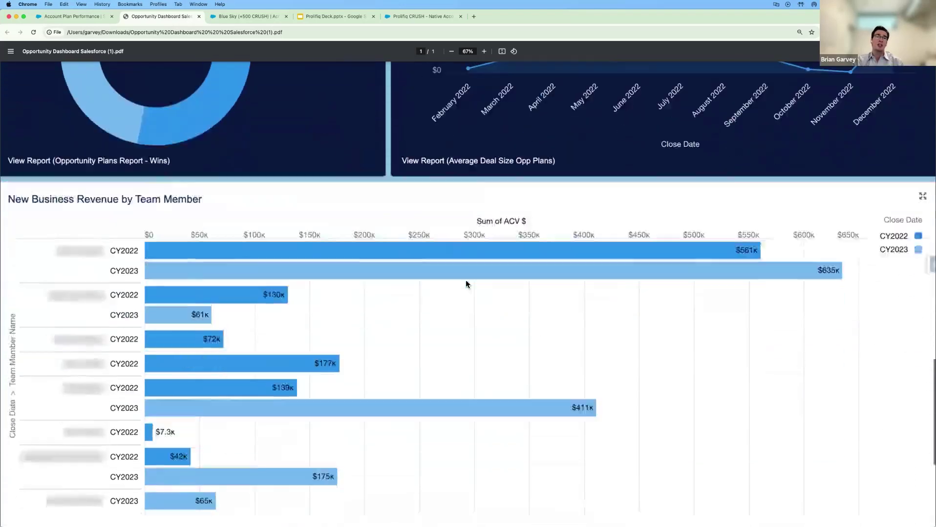
scroll(466, 284, down, 4)
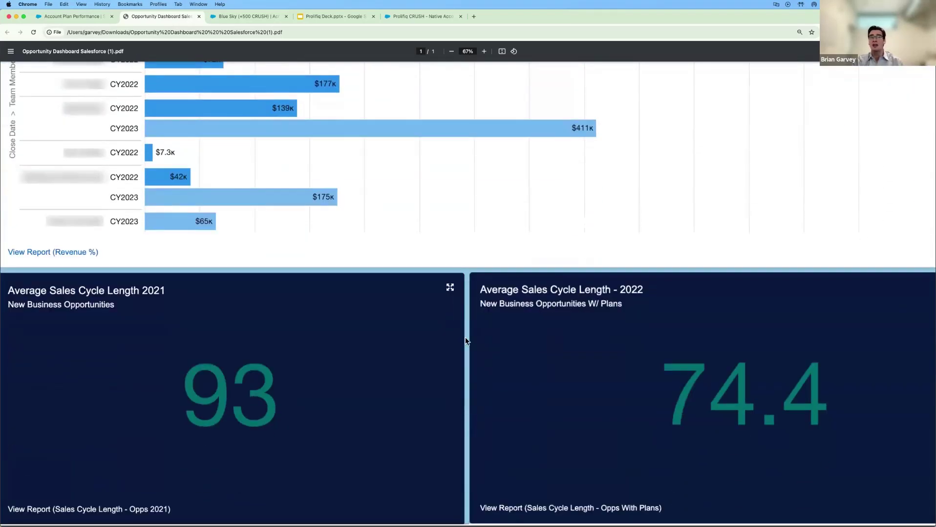